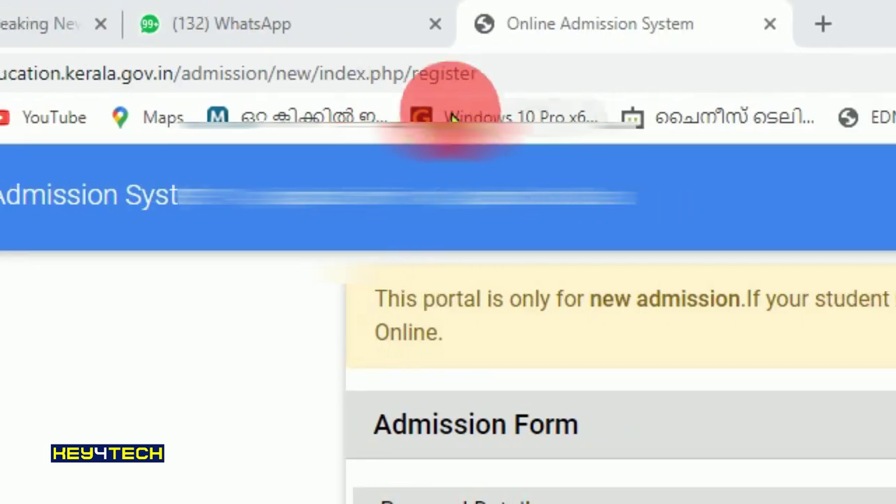
- Select the Sampoorna admission portal's web address in the browser's address bar
left_click_drag(516, 93, 67, 94)
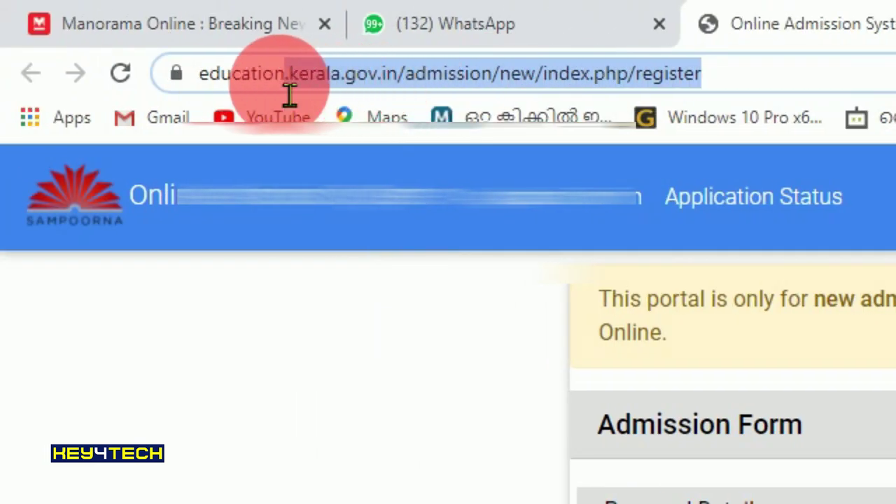
left_click_drag(290, 95, 215, 95)
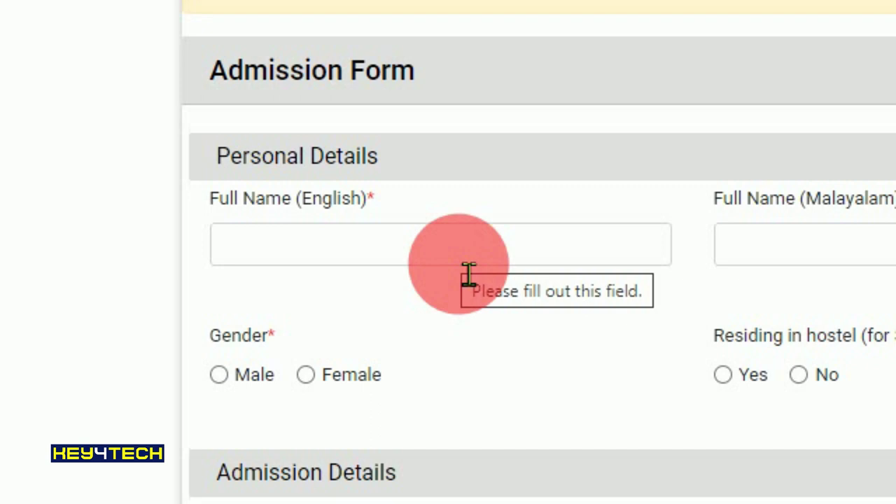
left_click(409, 265)
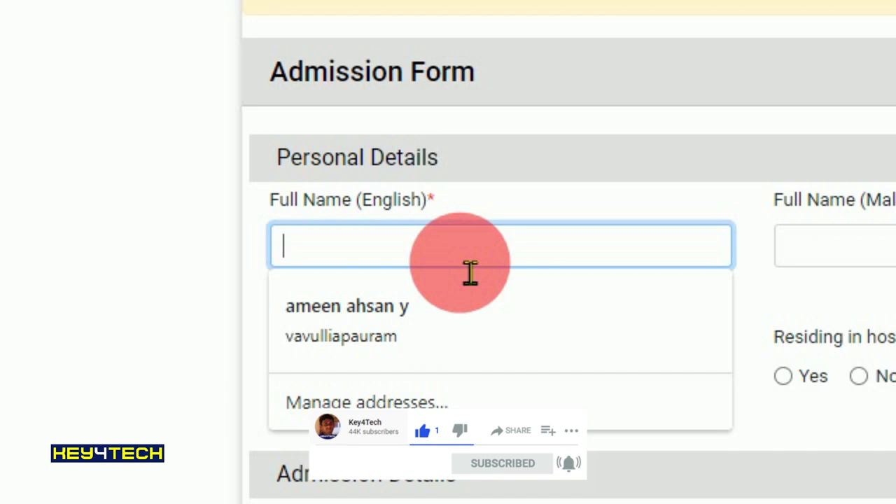
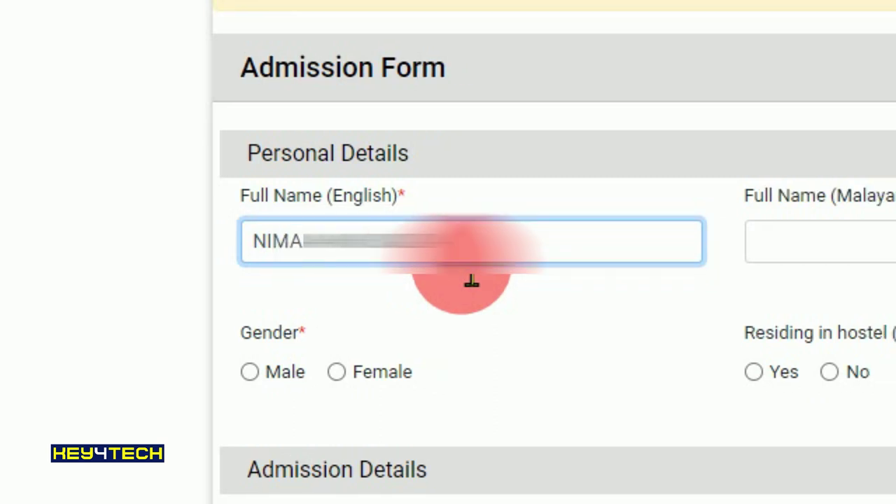
- Enter the student's full name in English and dismiss the Malayalam-name autofill suggestions
left_click(853, 259)
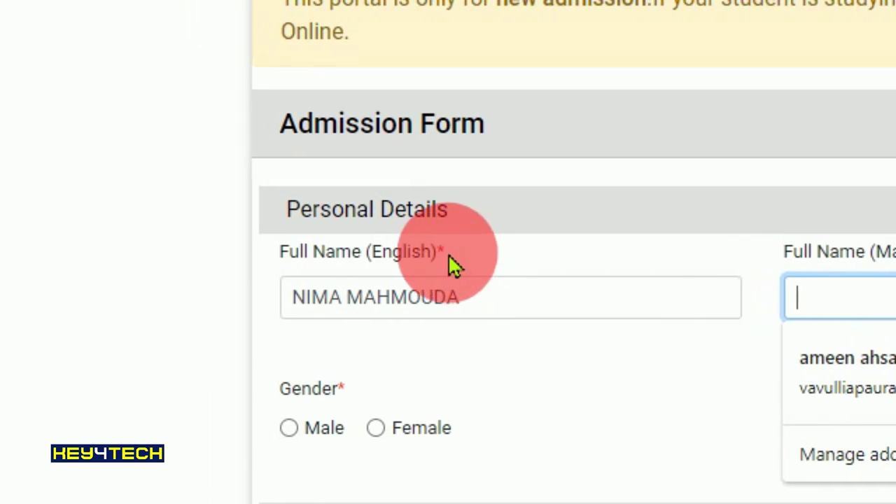
left_click(452, 266)
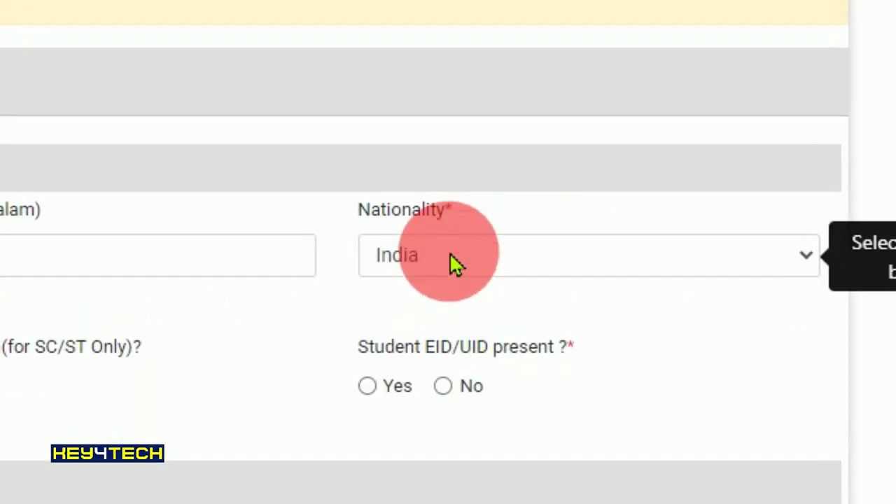
left_click(454, 265)
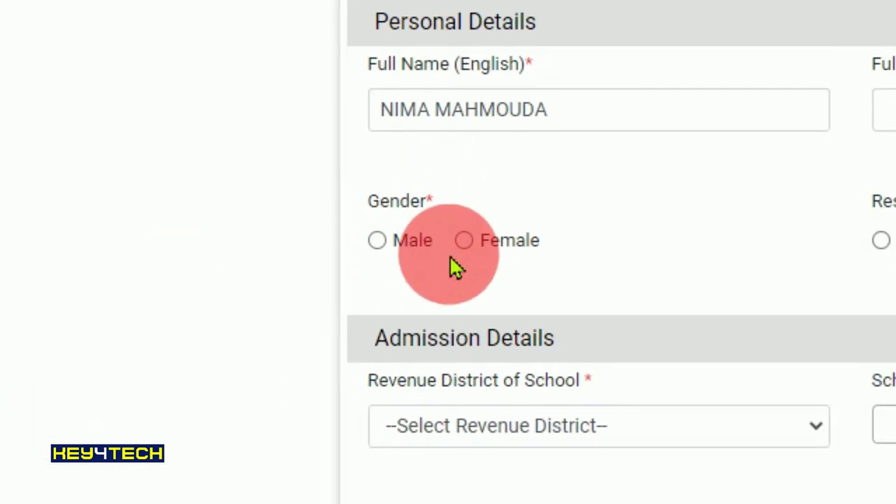
- Mark the student Female, not in hostel, with EID/UID present, and enter the UID number
left_click(464, 240)
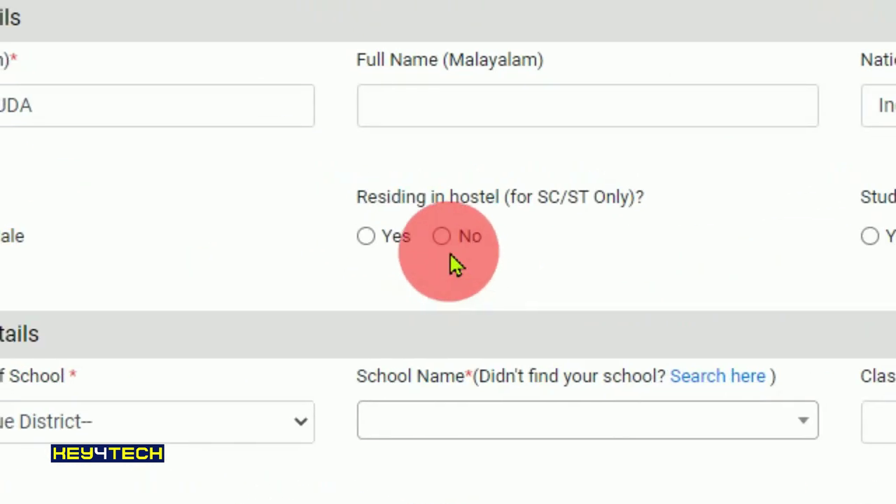
left_click(451, 254)
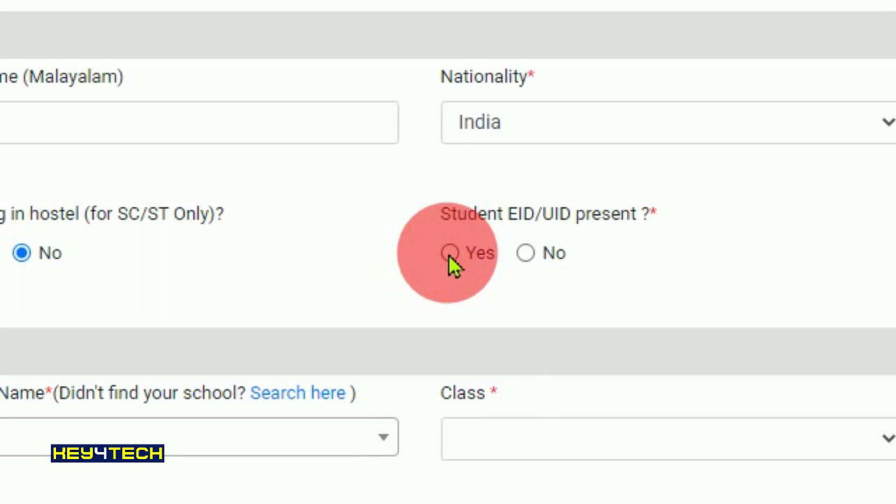
left_click(418, 253)
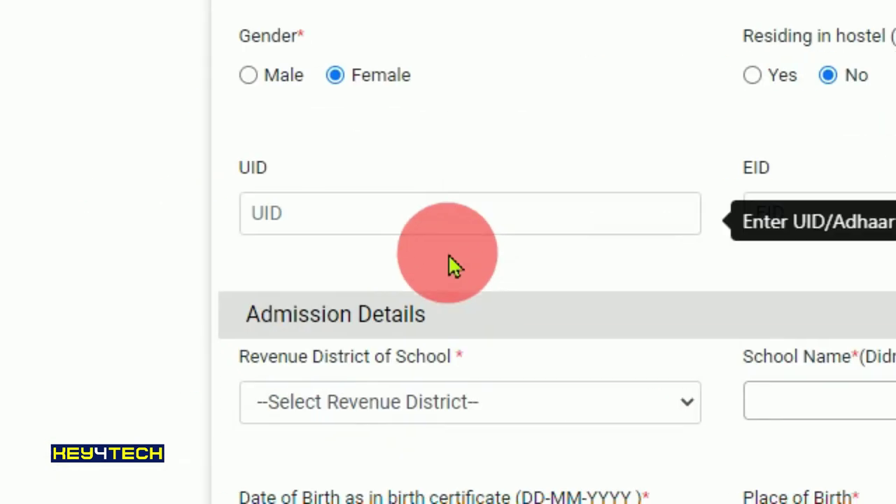
left_click(502, 226)
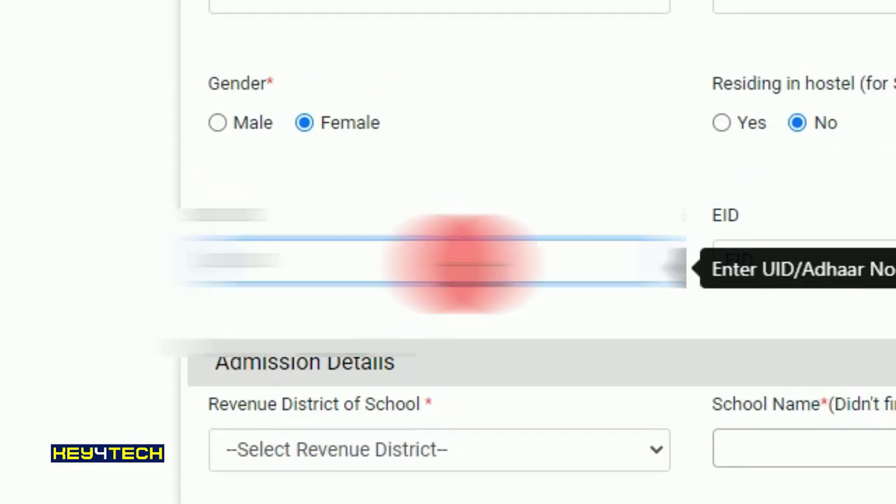
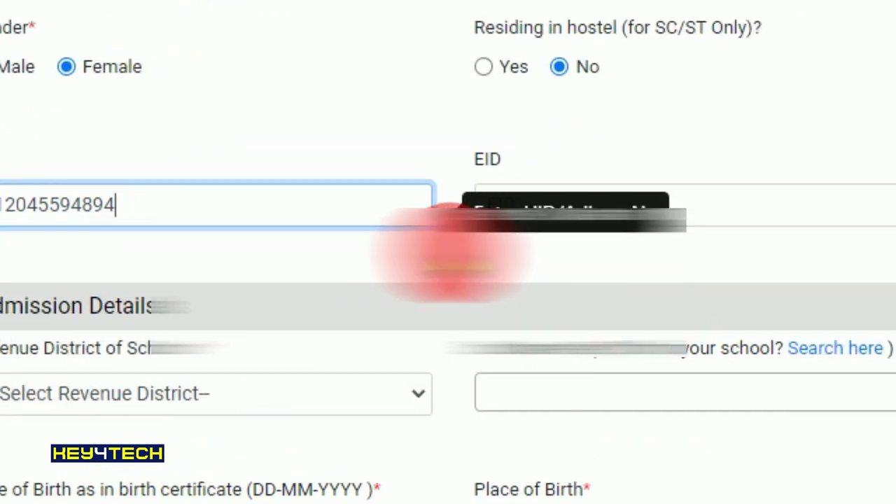
left_click(452, 264)
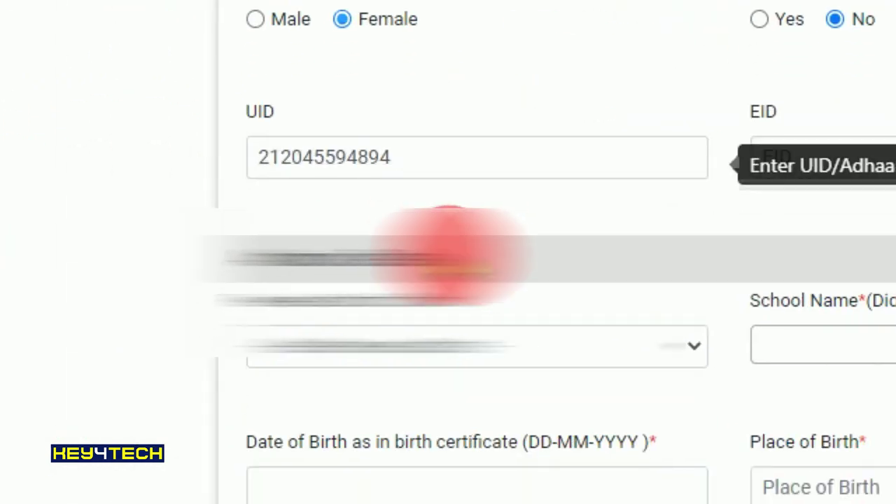
scroll(452, 255, "down", 5)
scroll(452, 256, "up", 3)
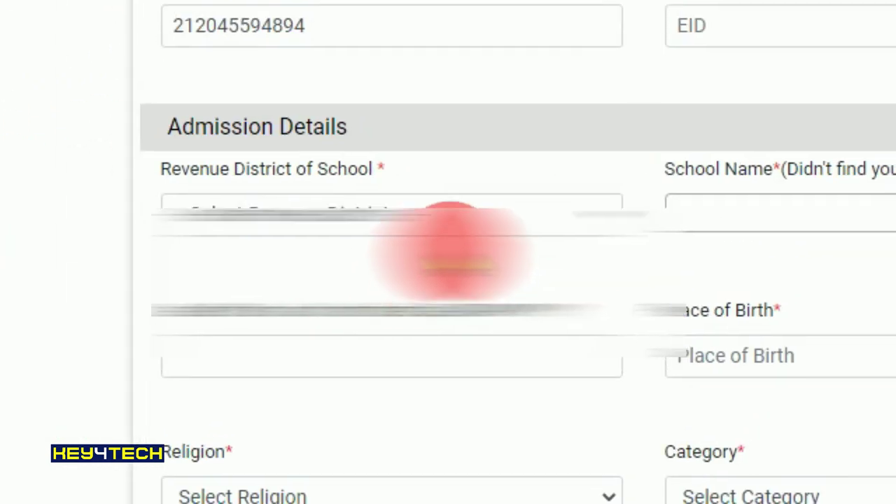
left_click(451, 260)
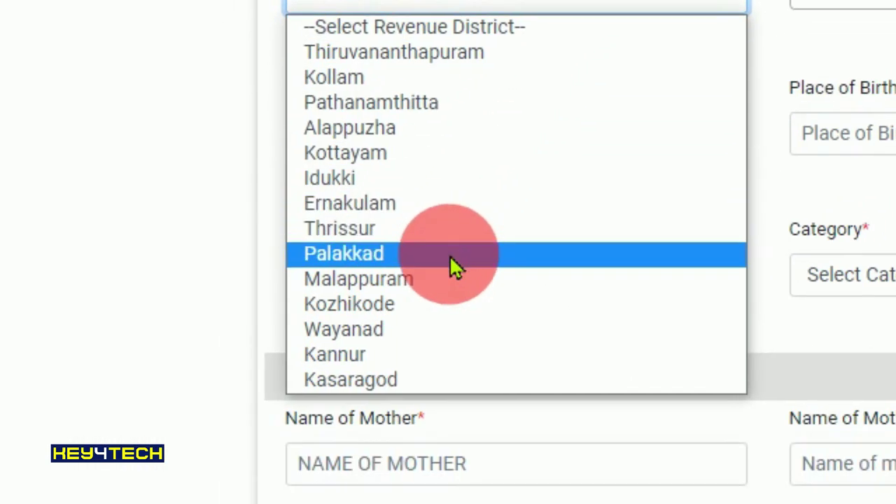
- Choose Palakkad, school 21212 Govt. L. P. S. Vavulliapuram via a 'vavu' search, and Class 1
left_click(431, 297)
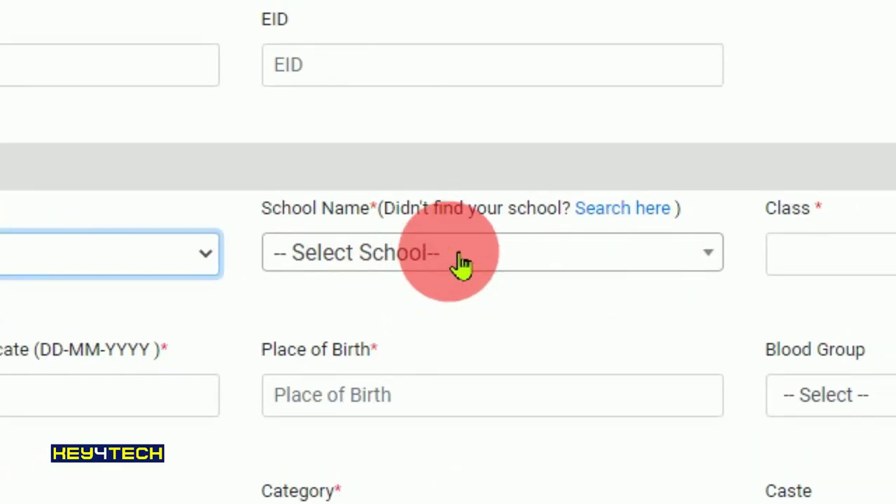
left_click(462, 263)
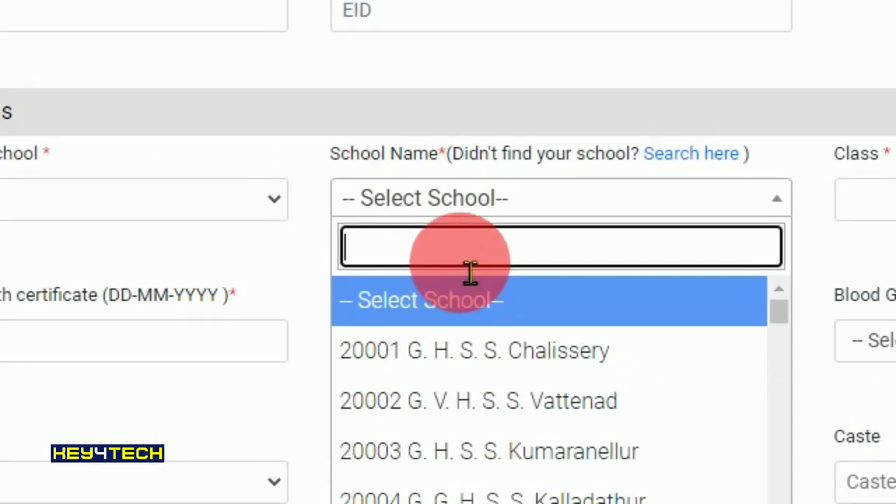
scroll(460, 266, "down", 7)
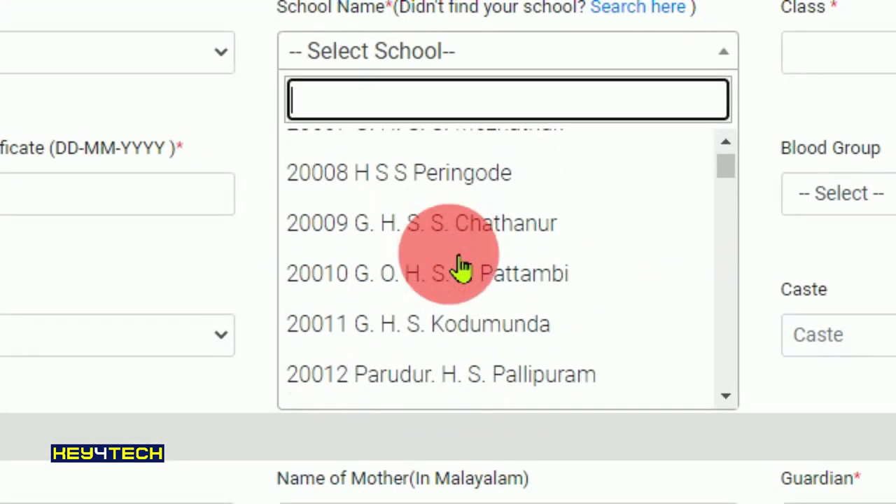
key("Up")
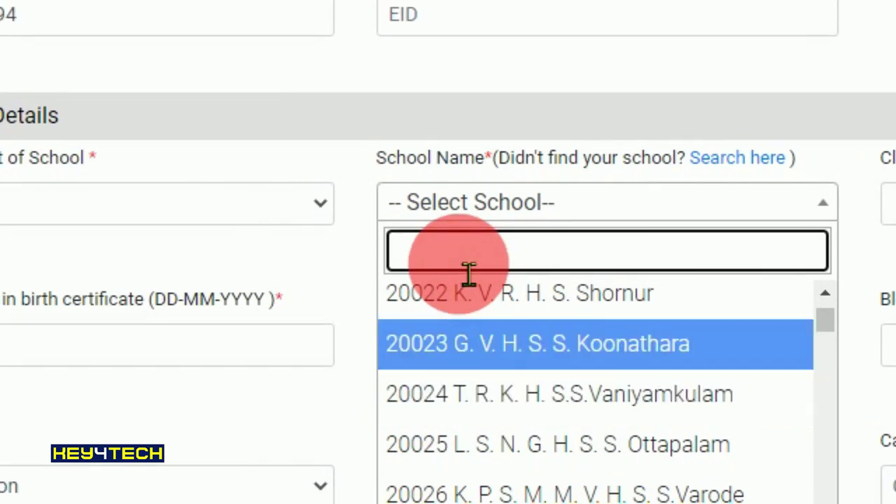
type("va")
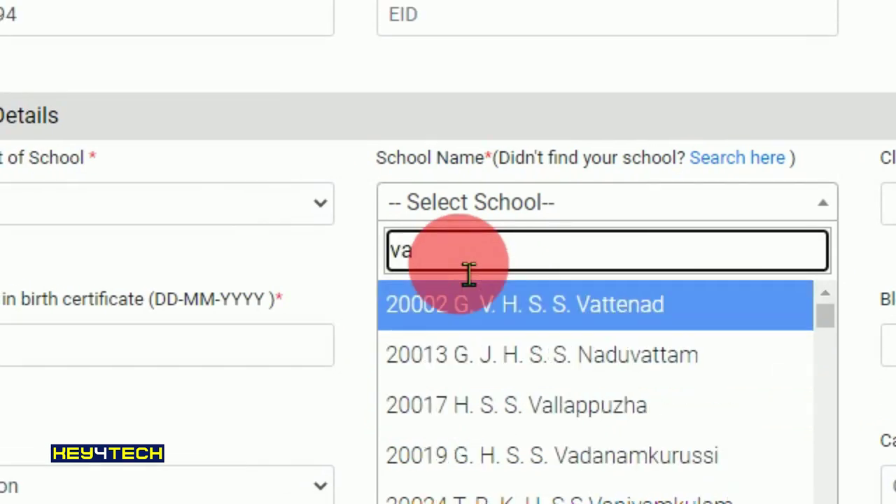
type("vu")
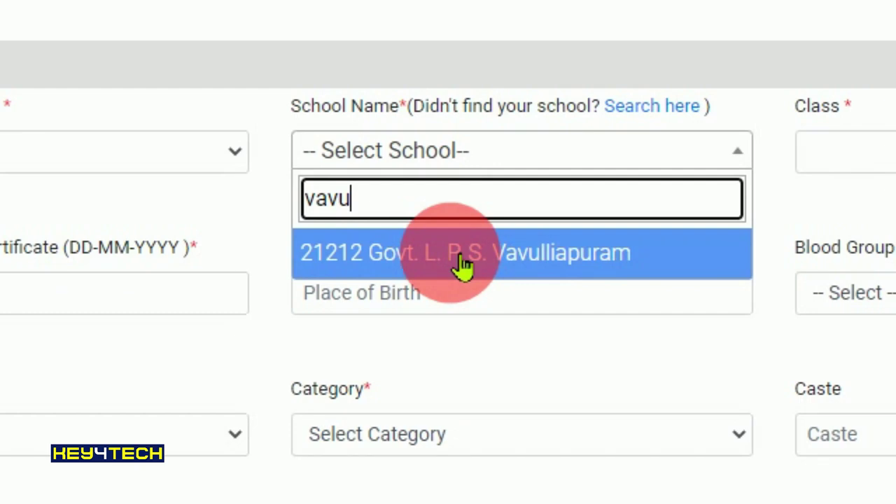
left_click(462, 263)
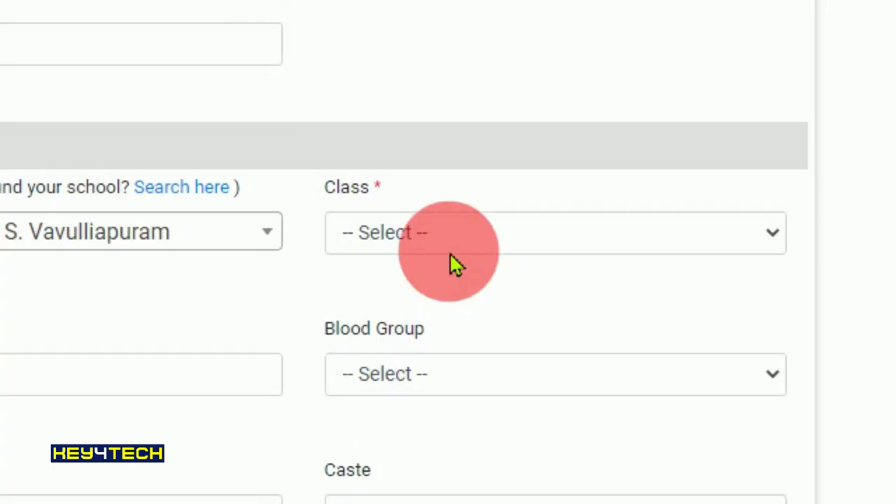
left_click(455, 265)
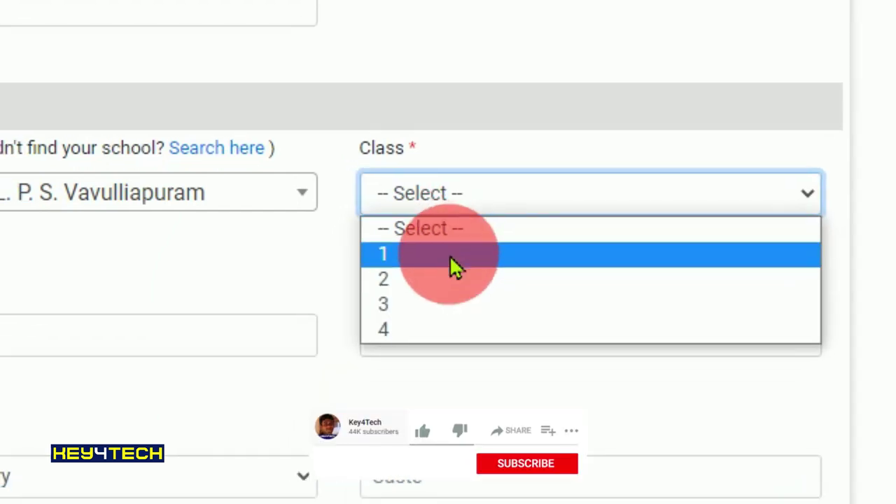
left_click(435, 287)
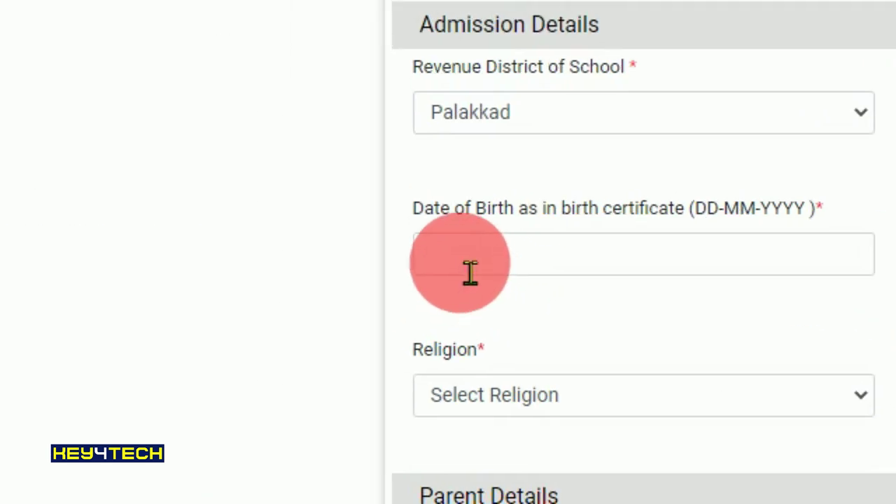
left_click(471, 272)
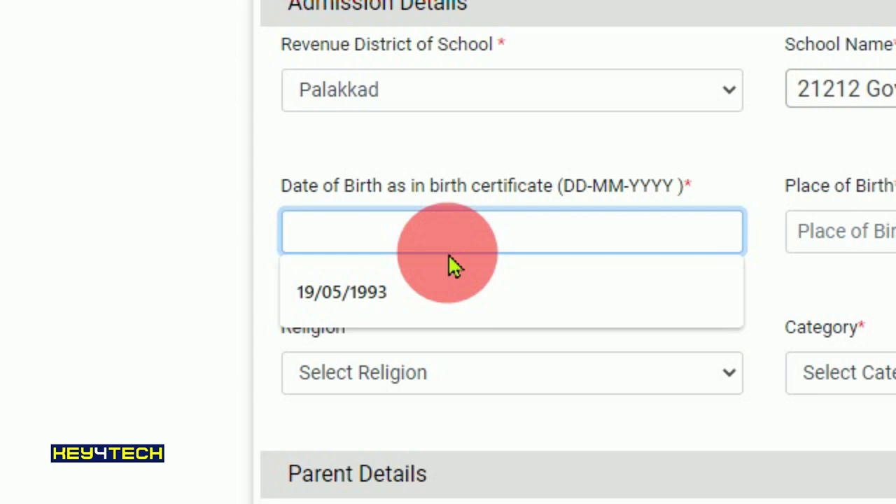
- Enter the date of birth and KOTHAMANGLAM as the place of birth
type("2")
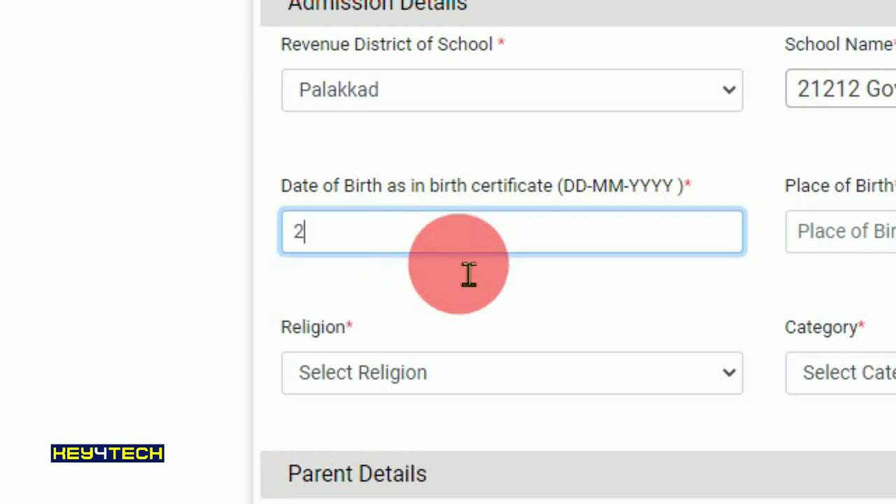
type("3")
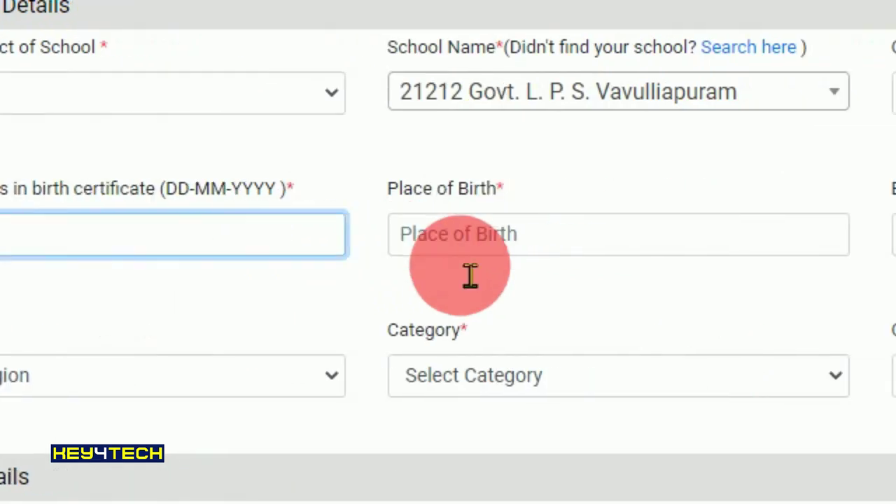
left_click(875, 248)
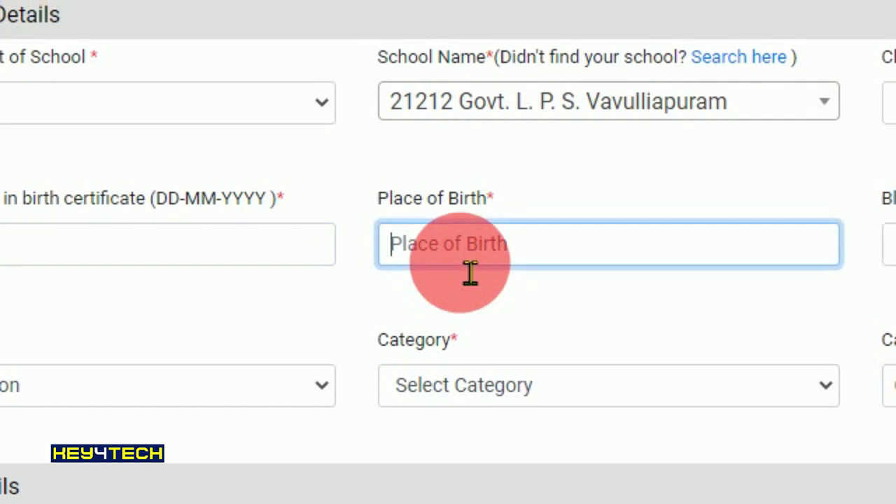
type("KOTHAMAN")
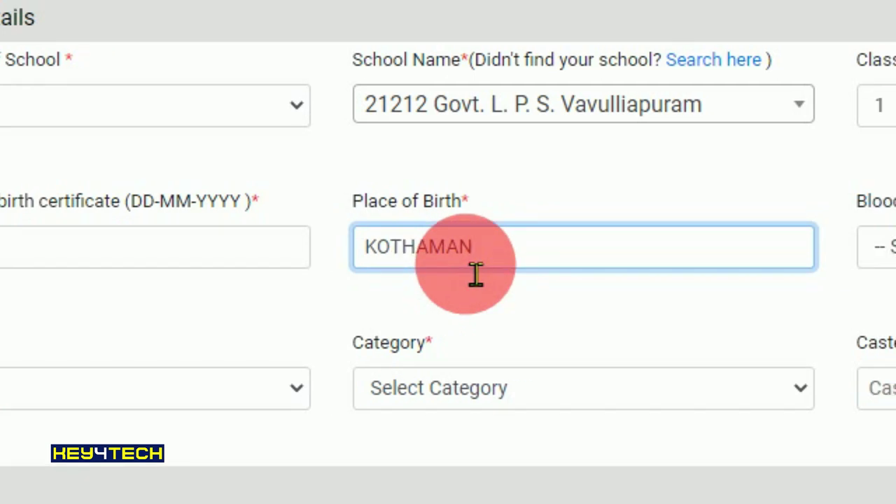
type("GLAM")
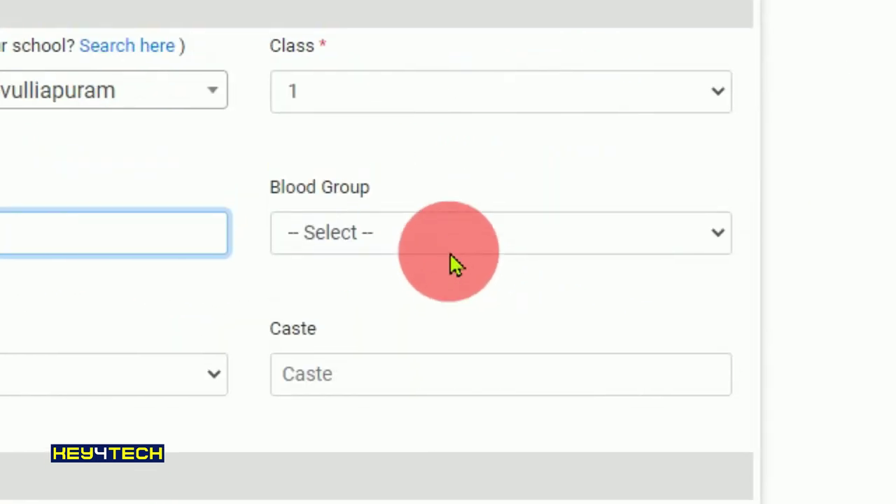
- Set blood group O+, religion Islam, category OBC and caste MUSLIM
left_click(452, 247)
left_click(357, 395)
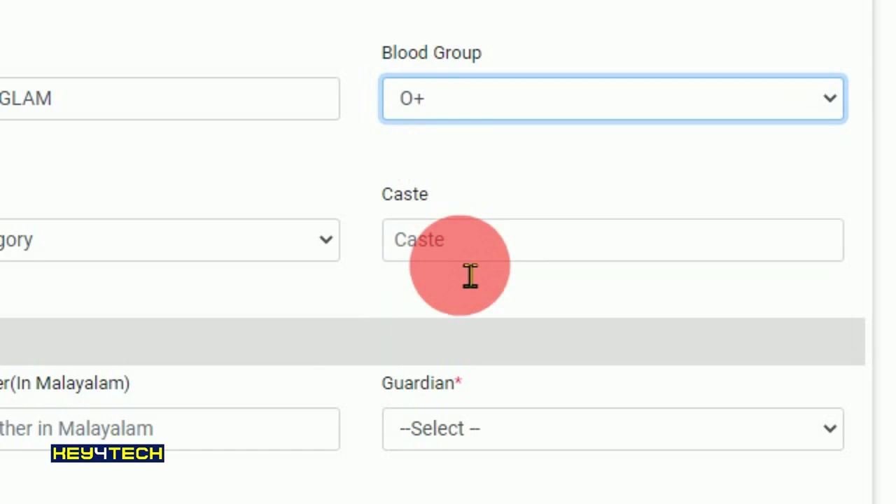
left_click(452, 265)
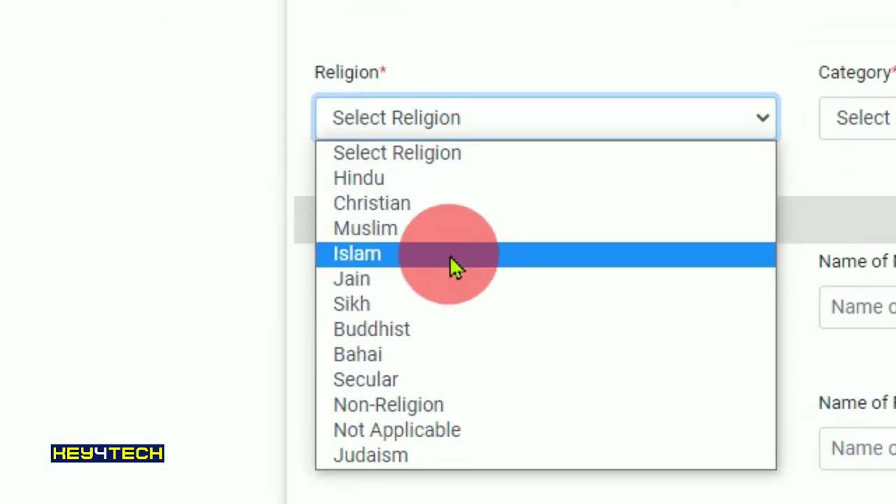
left_click(453, 260)
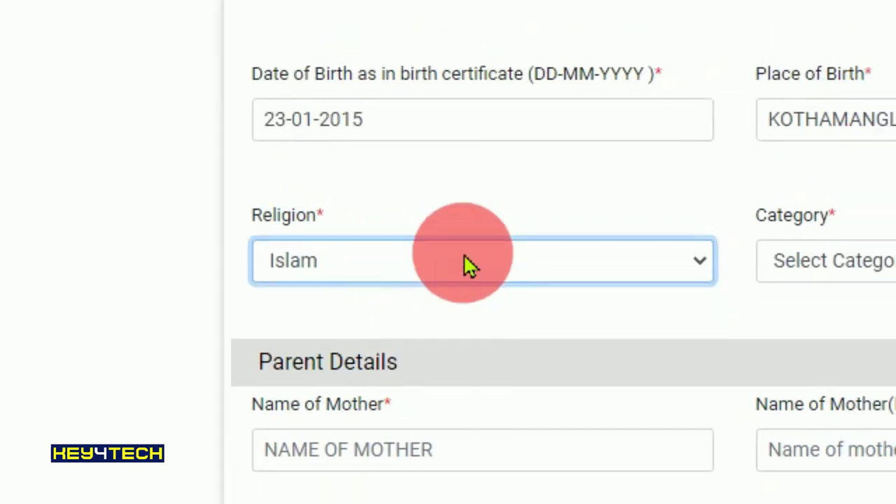
left_click(471, 217)
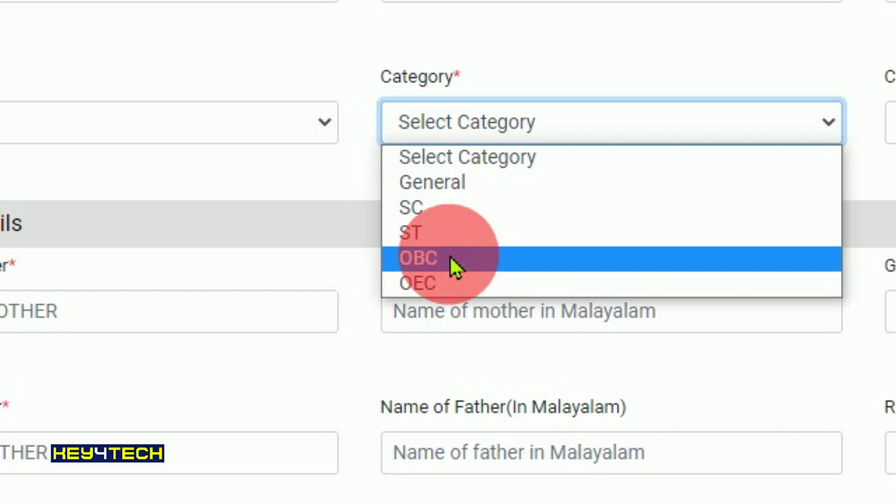
left_click(454, 266)
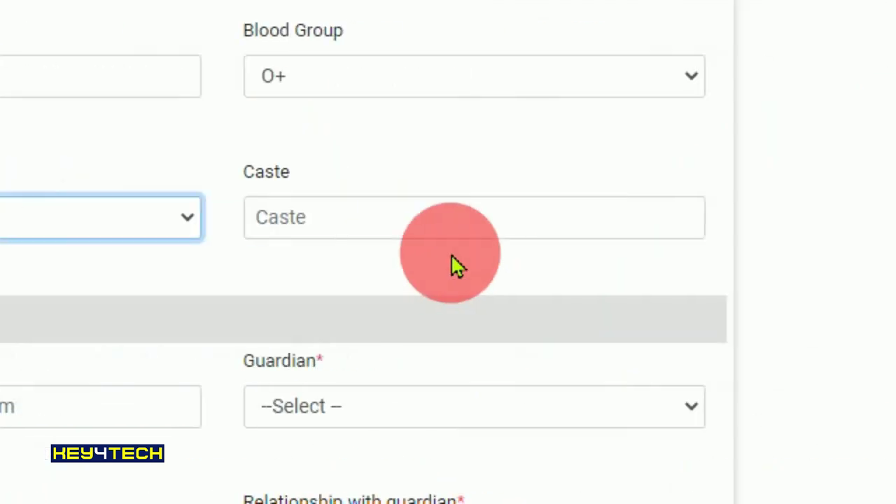
left_click(466, 274)
type("MUSLIM")
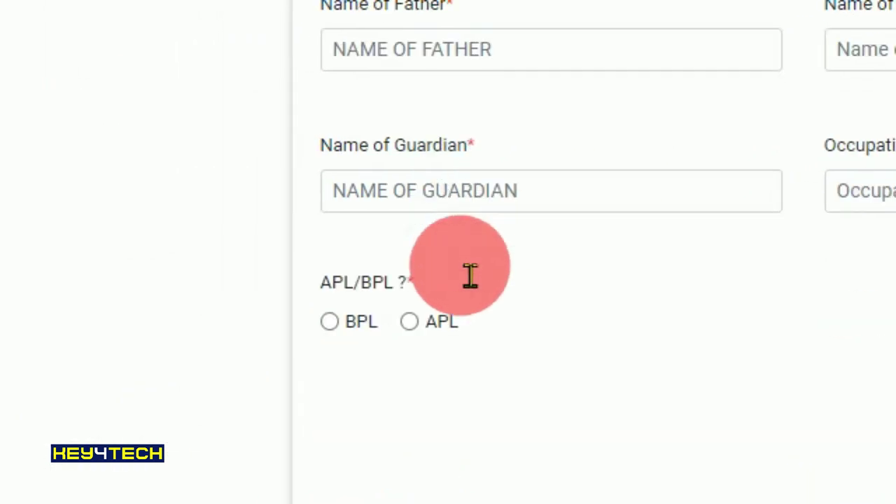
left_click(469, 263)
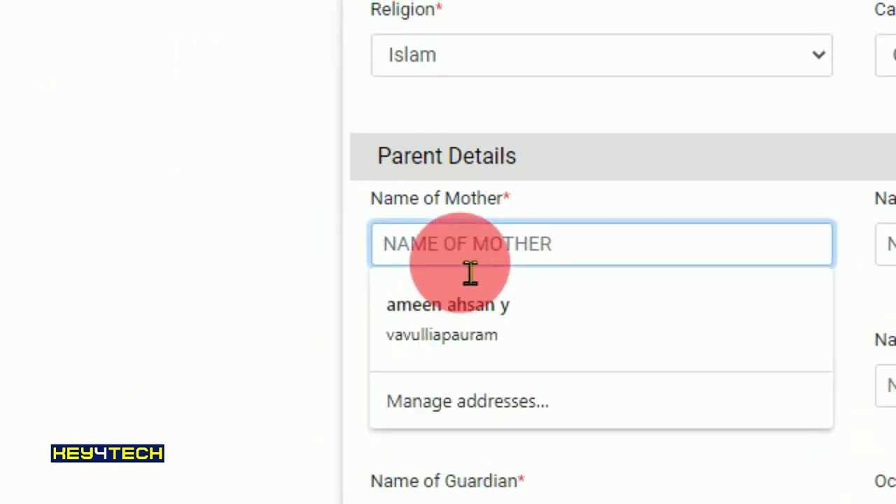
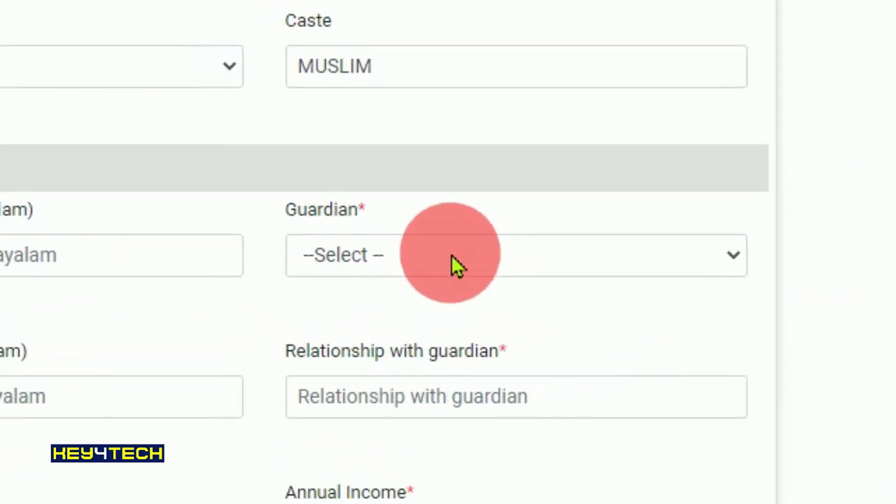
- Enter the mother's name, make Father the guardian, and type the father's name
left_click(454, 265)
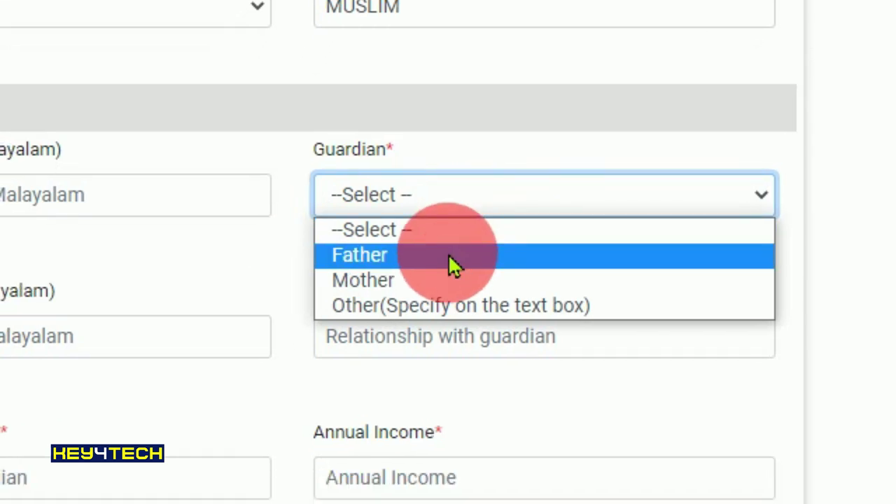
left_click(454, 256)
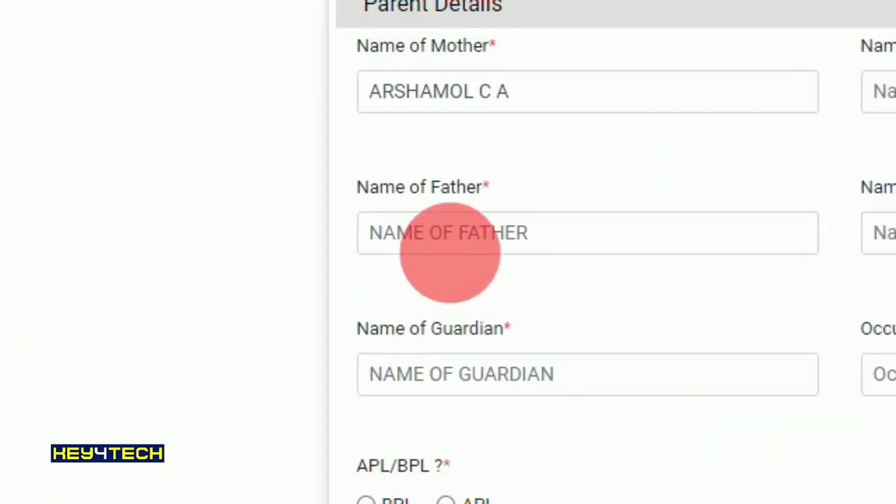
left_click(463, 252)
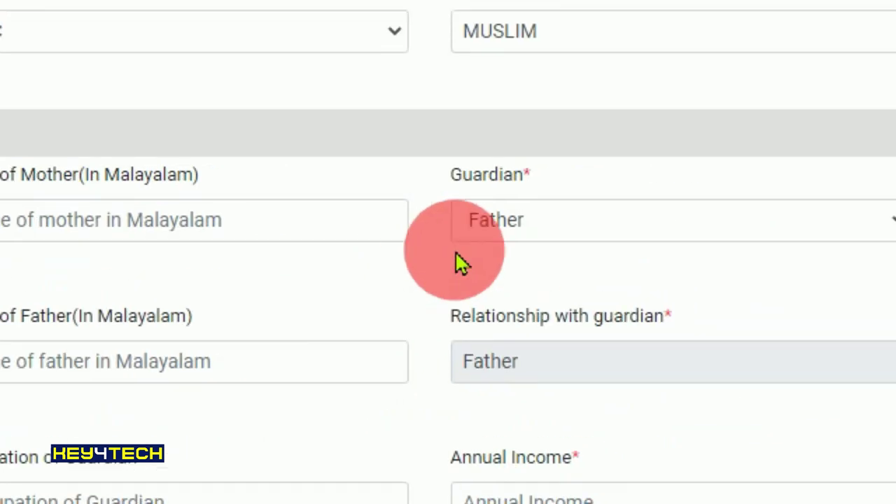
left_click(455, 262)
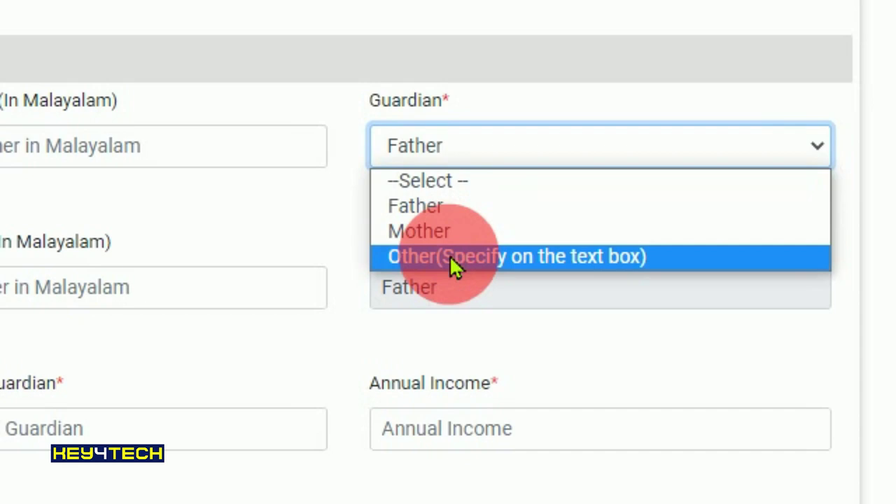
left_click(456, 262)
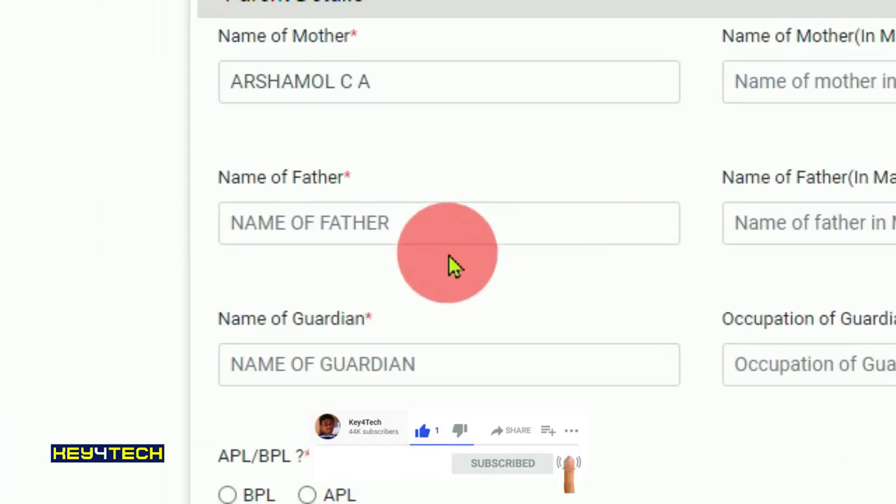
left_click(459, 241)
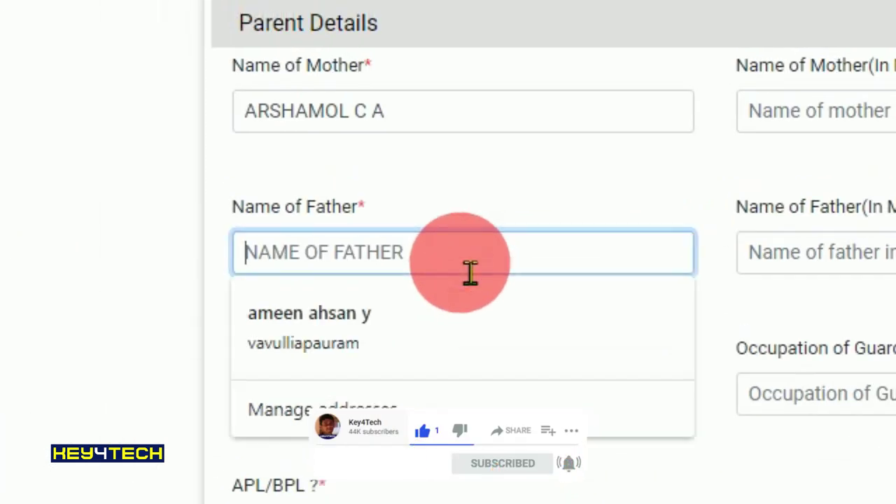
type("JALEEL S")
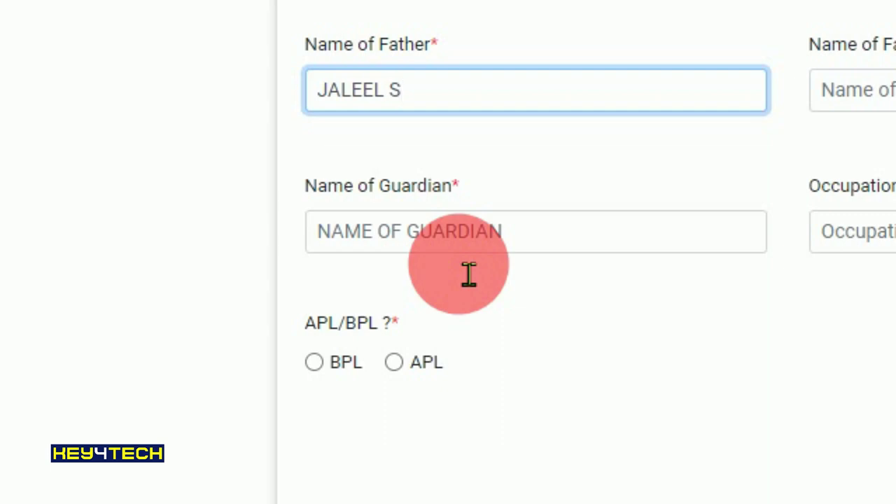
- Enter the guardian's name, occupation TEACHER and annual income 30000, then save the application
left_click(502, 250)
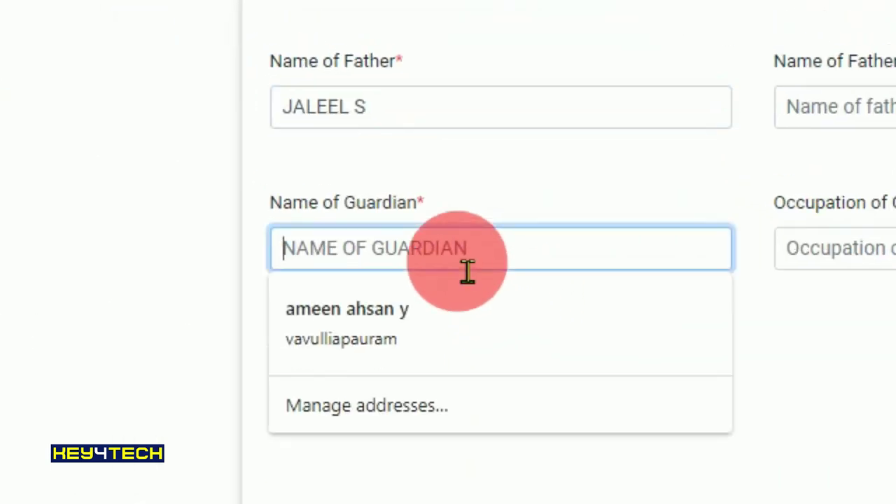
type("JALEEL ")
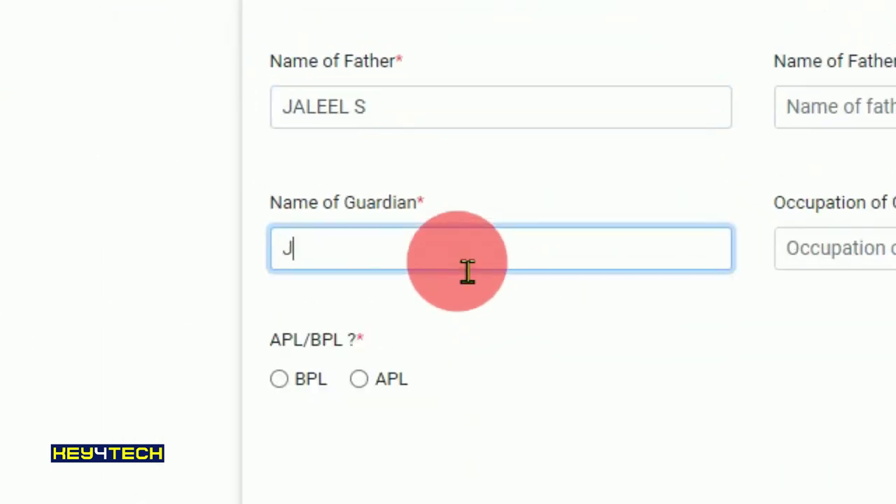
type("S")
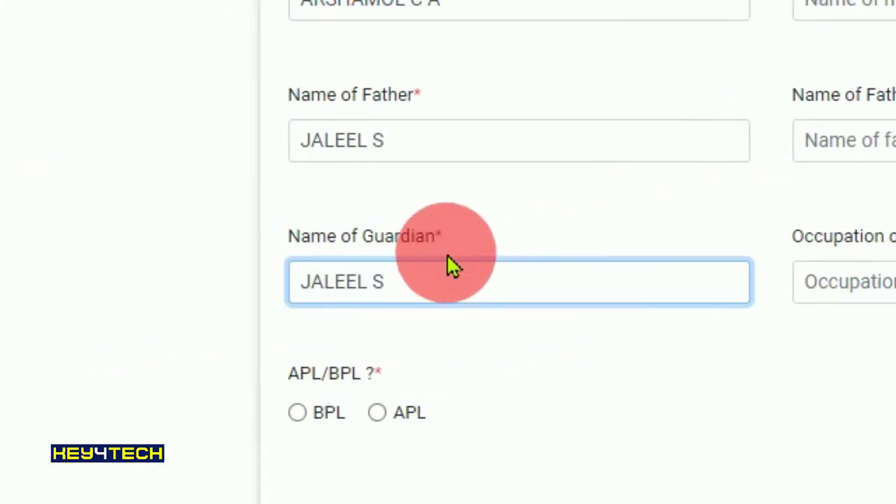
left_click(467, 274)
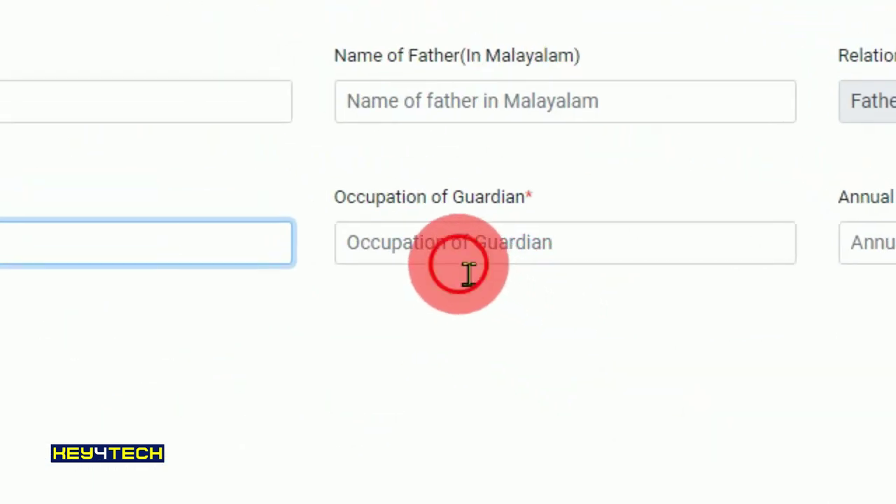
type("TEACHE")
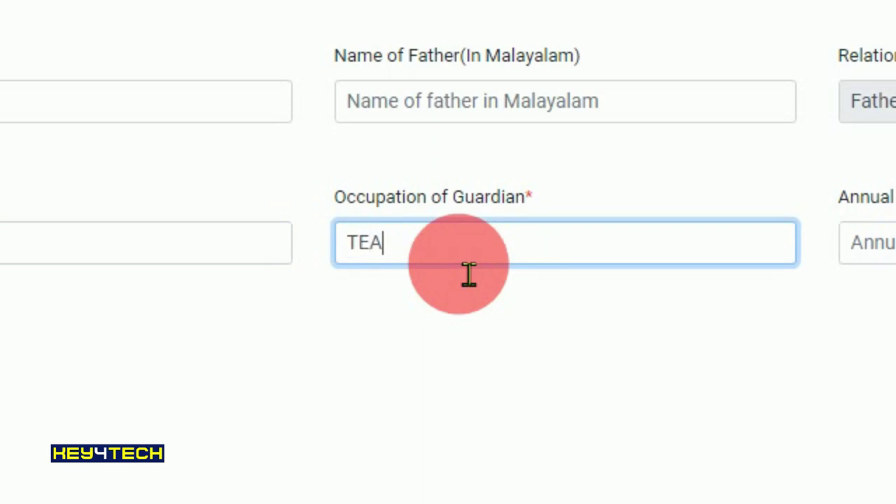
type("T")
key("BackSpace")
type("R")
left_click(880, 259)
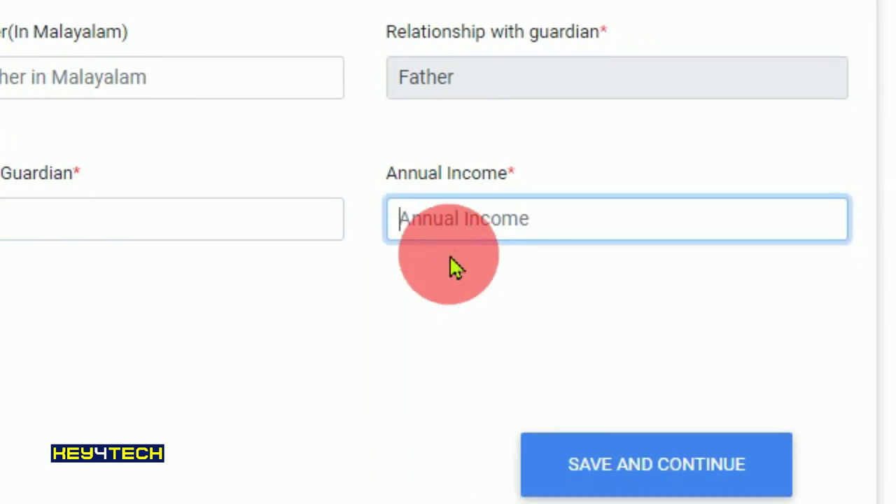
type("3000")
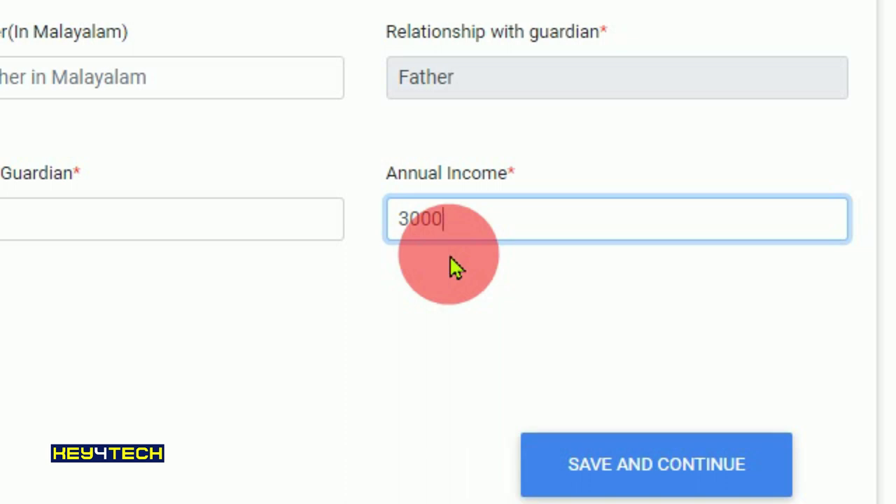
type("0")
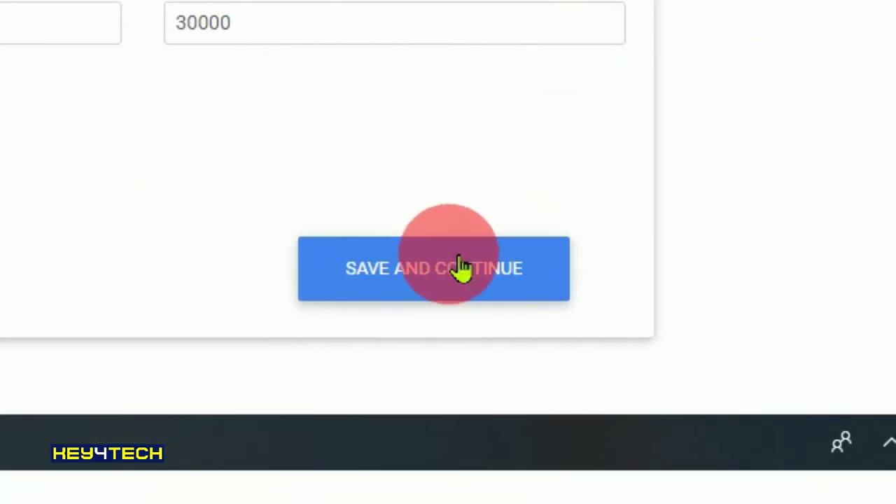
left_click(558, 357)
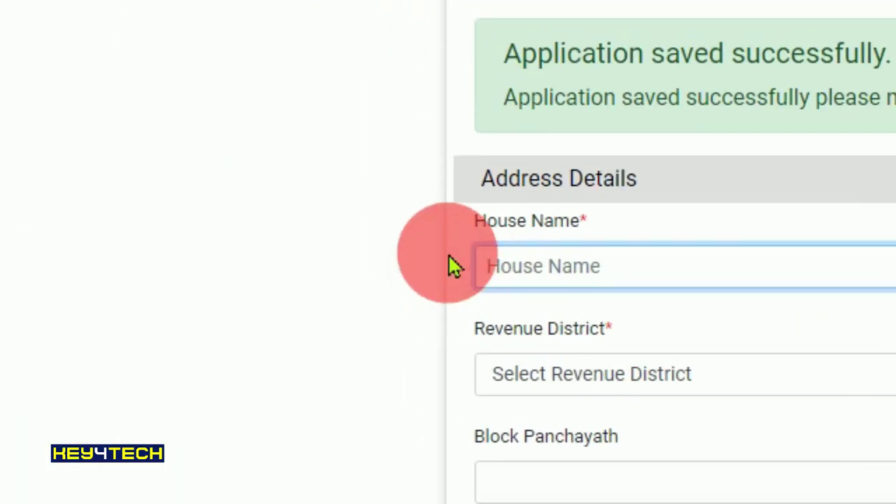
- Enter the house name and the street/place of the student's address
left_click(449, 221)
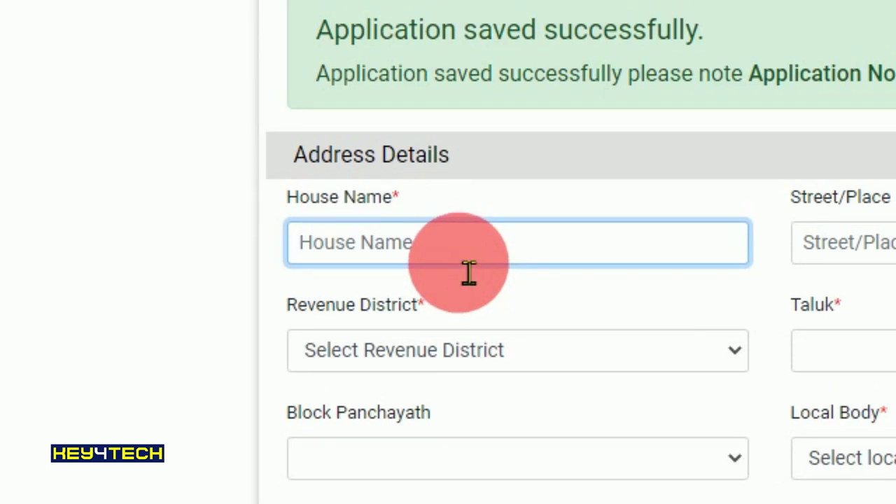
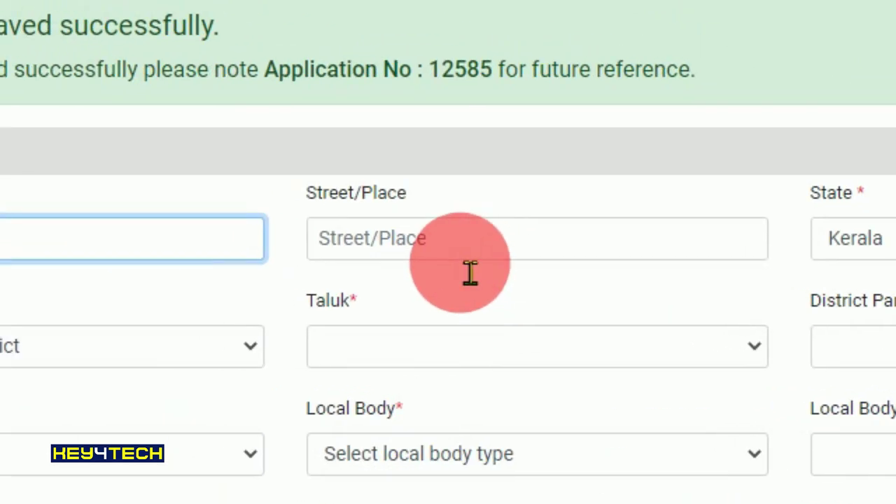
left_click(466, 276)
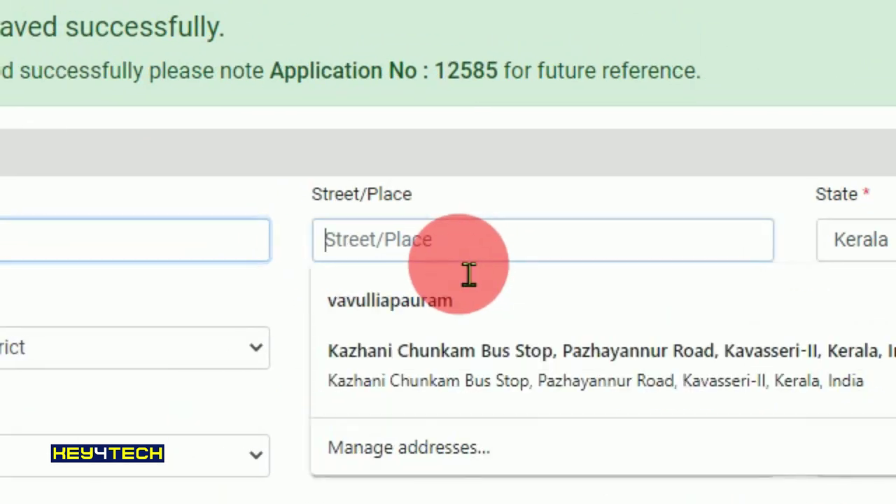
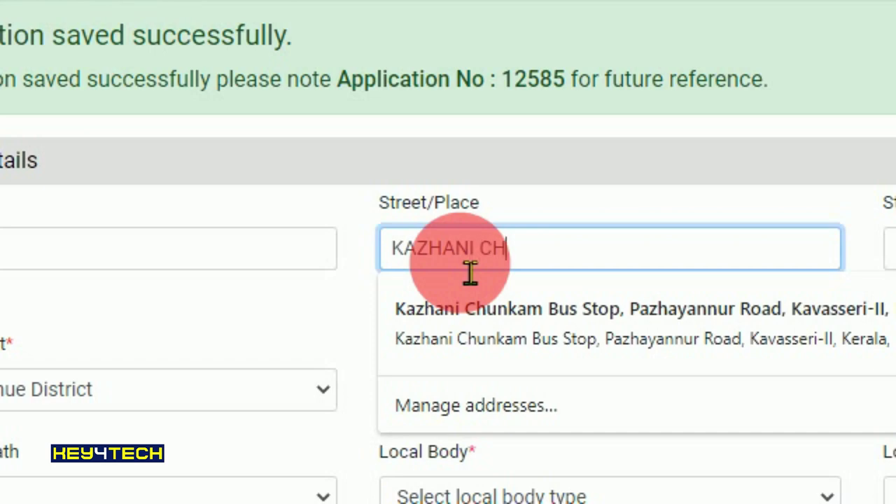
key("Tab")
- Set taluk Alathur, district panchayath Palakkad, block panchayath Alathur, and a Grama Panchayath local body
left_click(528, 68)
left_click(451, 264)
left_click(454, 265)
left_click(452, 262)
left_click(452, 260)
left_click(455, 265)
left_click(454, 265)
left_click(451, 210)
left_click(450, 260)
left_click(454, 264)
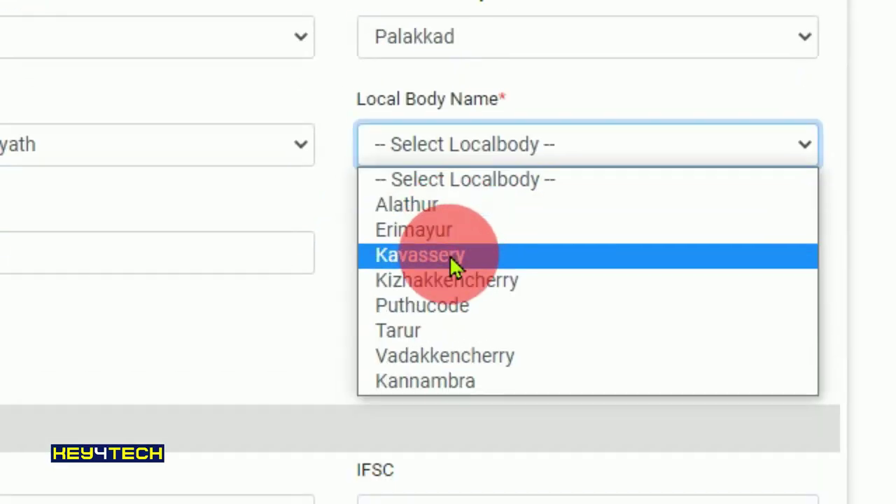
left_click(454, 265)
left_click(468, 260)
- Finish the post office, enter the PIN code, and accept the suggested phone number
type("KAZHANI")
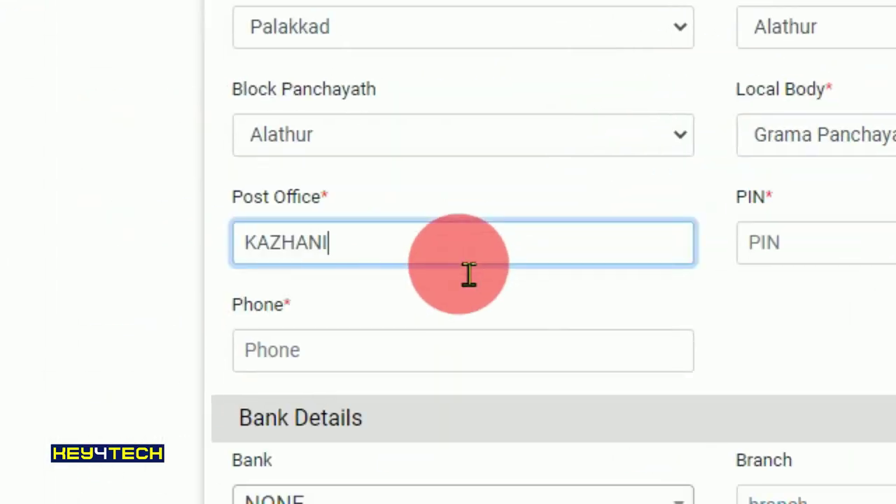
left_click(816, 256)
type("978543")
left_click(317, 363)
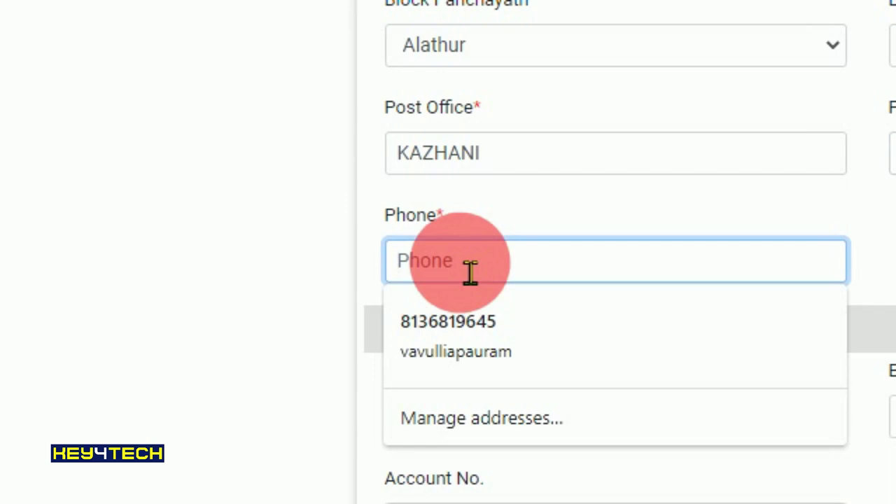
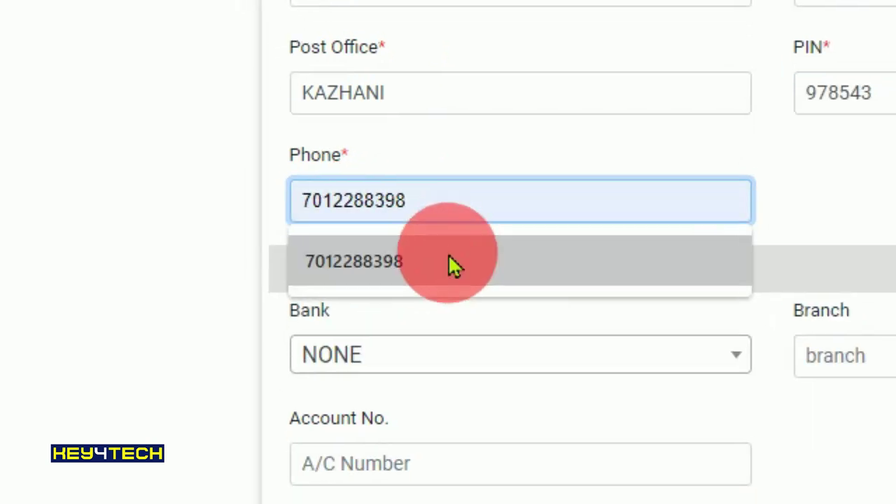
left_click(545, 322)
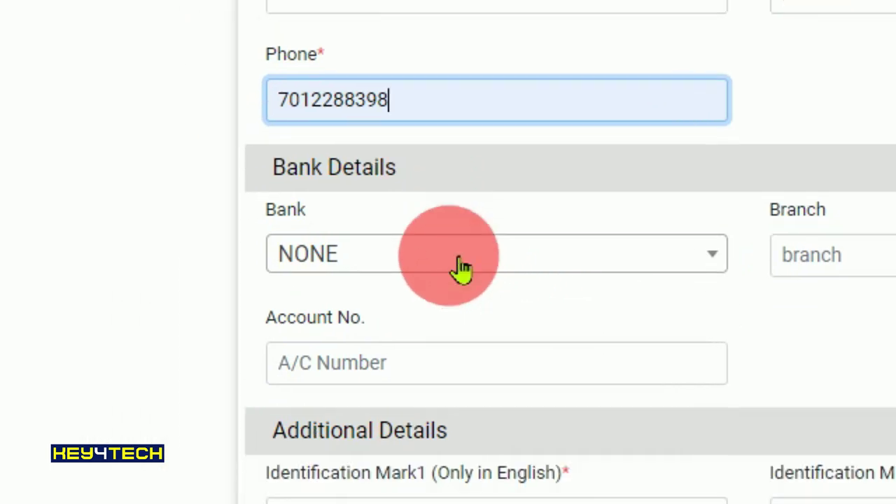
scroll(455, 268, "down", 3)
left_click(471, 272)
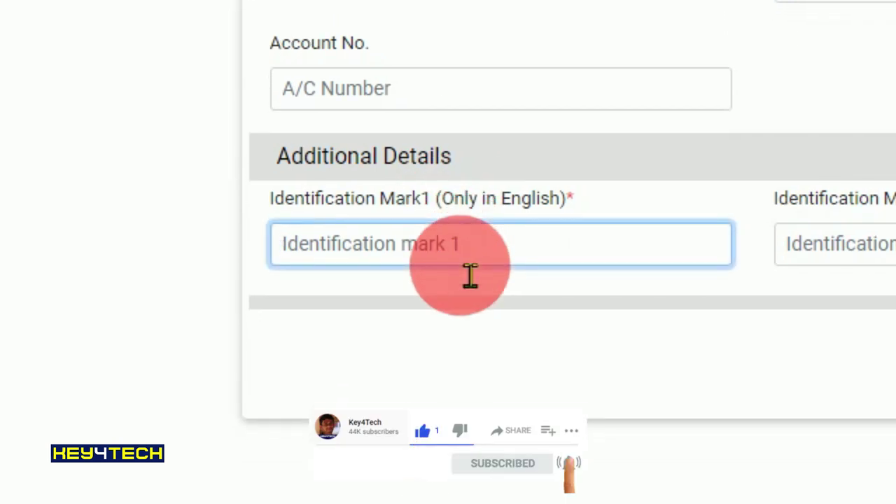
- Enter identification marks BLACK MOLE IN NECK and BLACK MOLE IN HAND
scroll(470, 275, "up", 1)
scroll(471, 275, "down", 1)
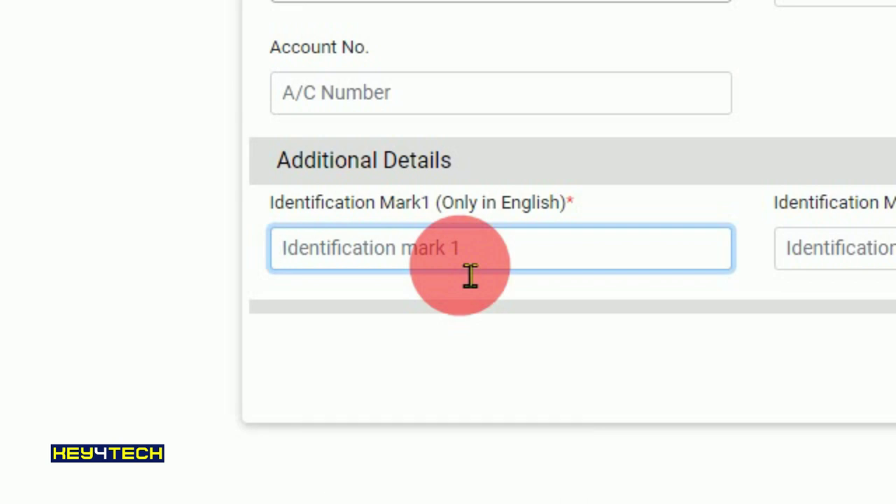
type("BLAC")
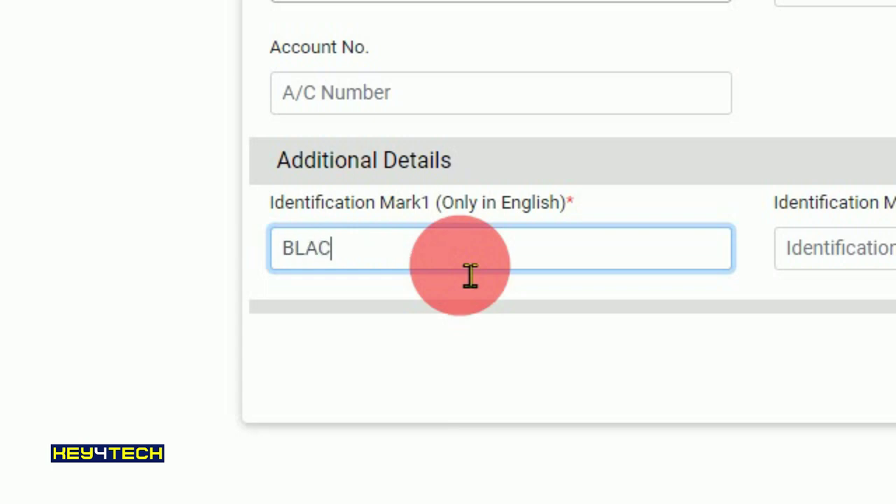
type("K MOLE IN ")
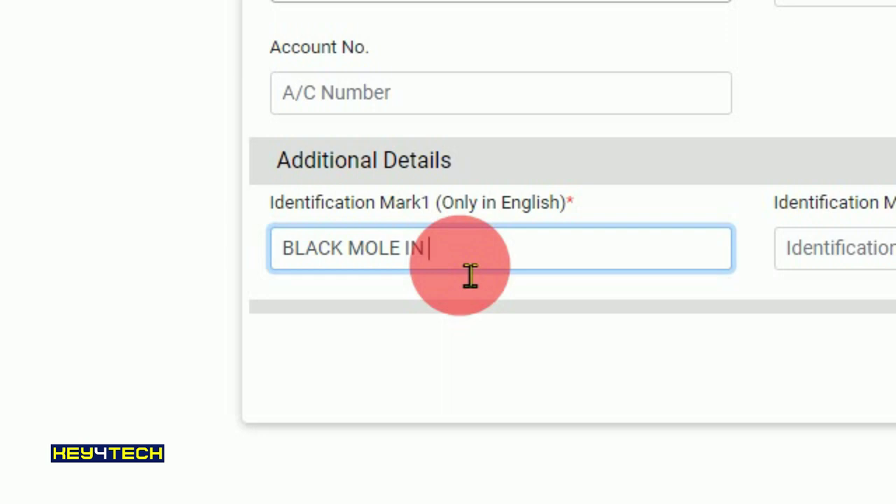
type("NECH")
key("BackSpace")
key("BackSpace")
key("BackSpace")
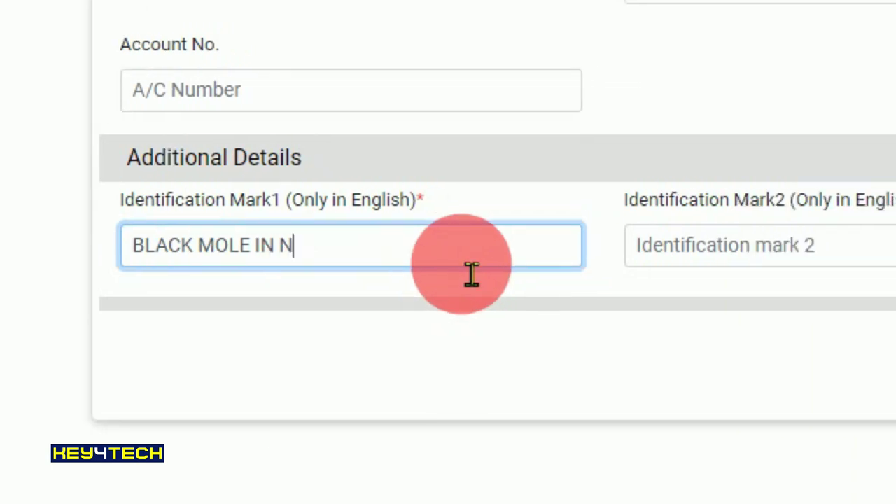
type("ECK")
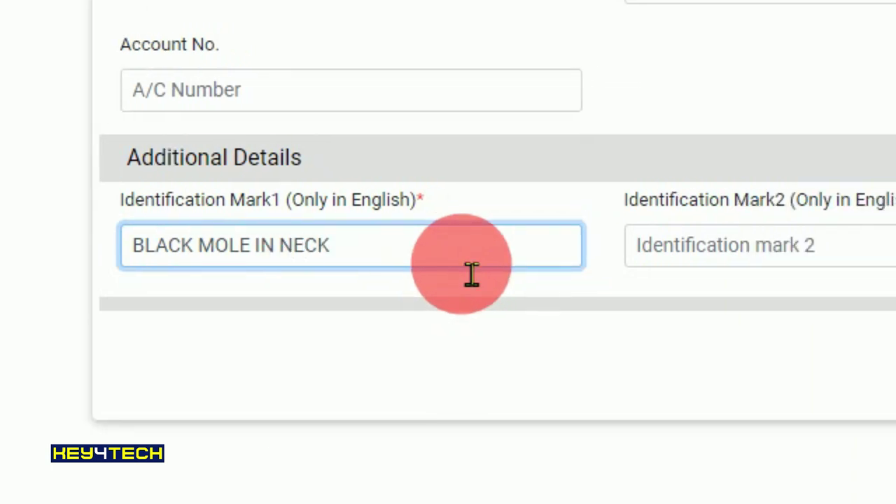
key("Tab")
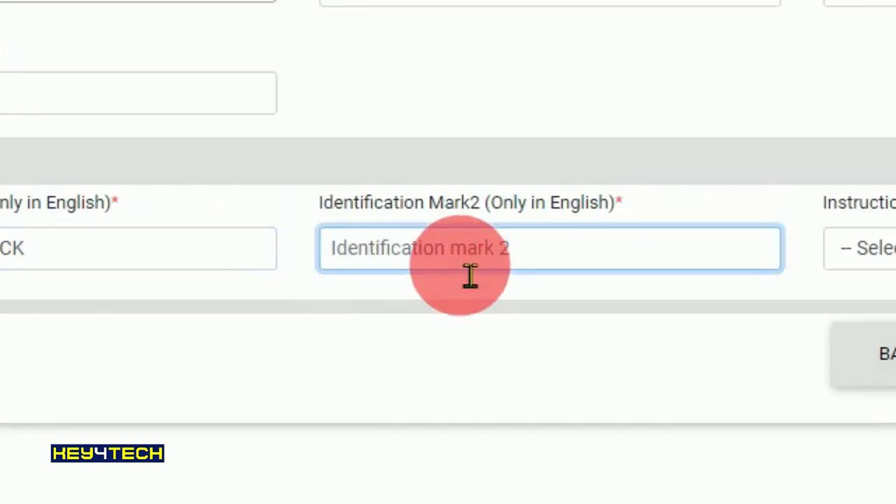
type("BLACK")
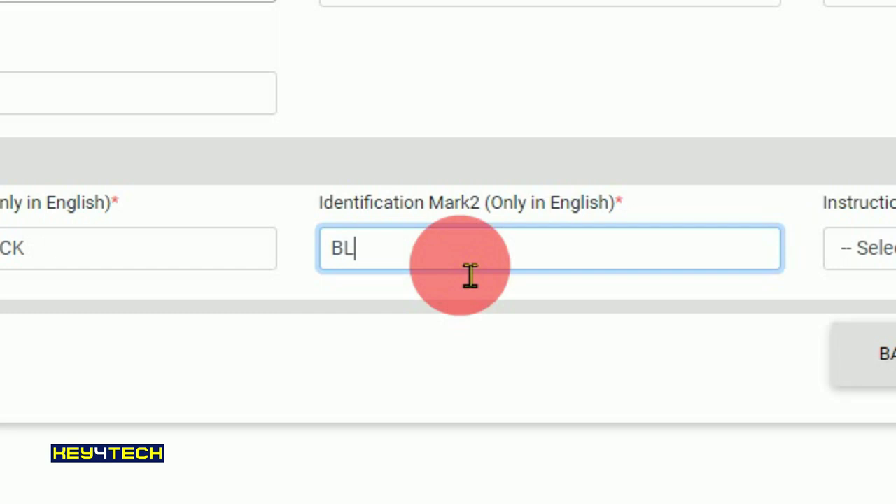
type(" MOLE")
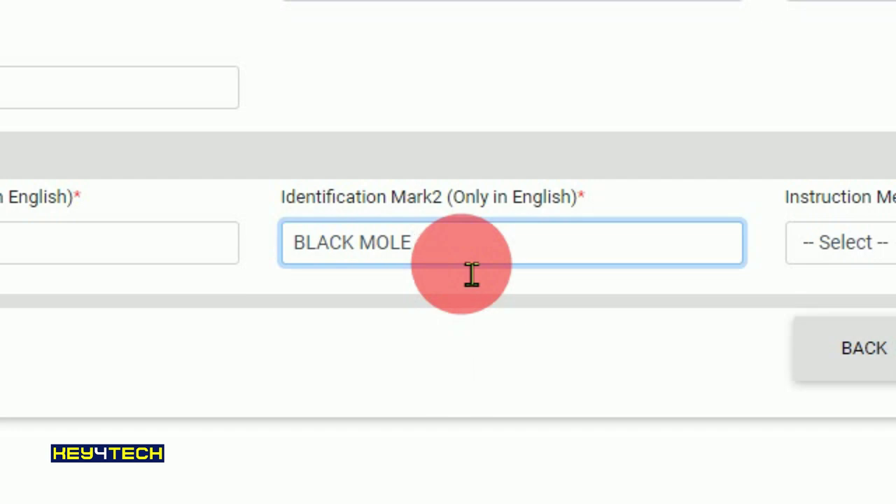
type("HAND")
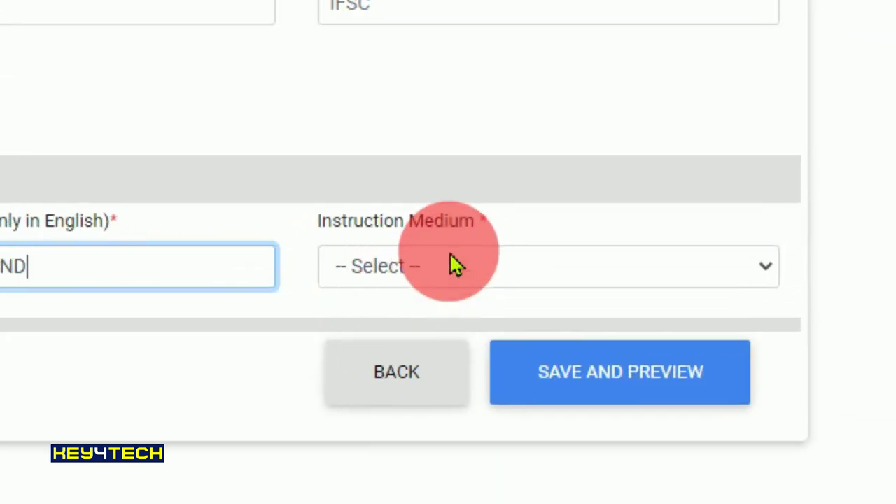
- Set the instruction medium to English
left_click(456, 267)
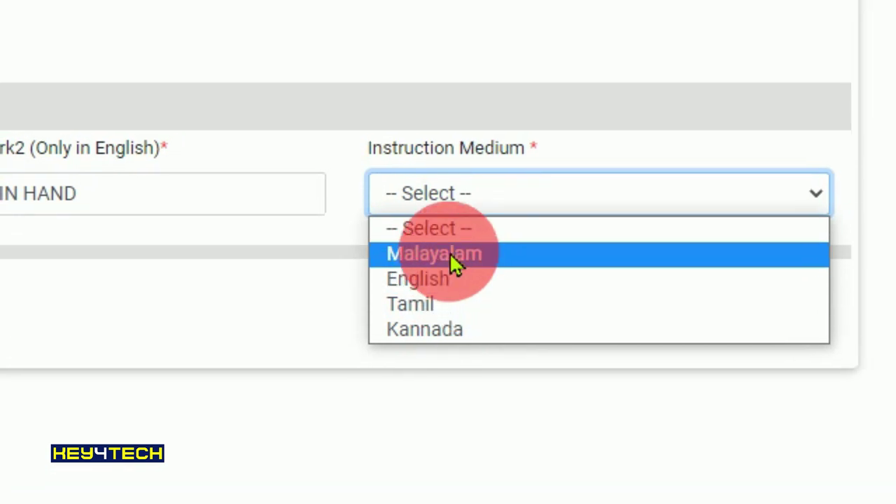
left_click(454, 283)
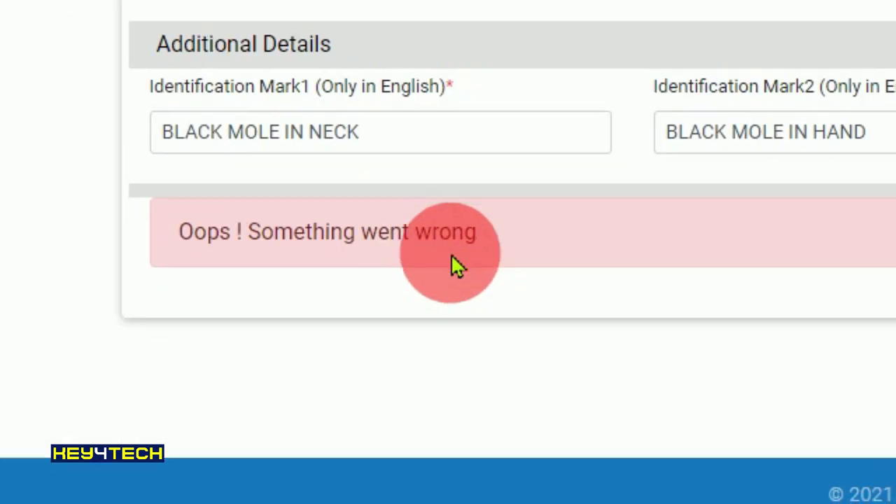
scroll(455, 266, "up", 10)
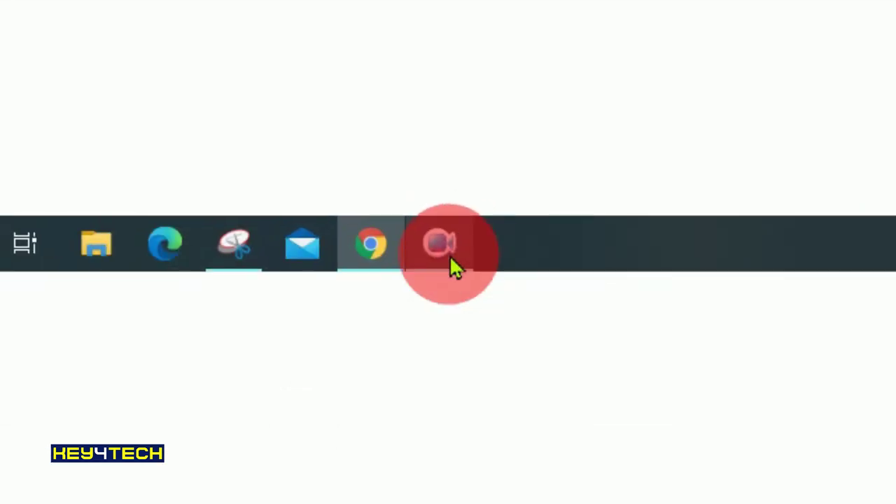
- Minimize the screen recorder and enter the application number on the Application Status page
left_click(452, 264)
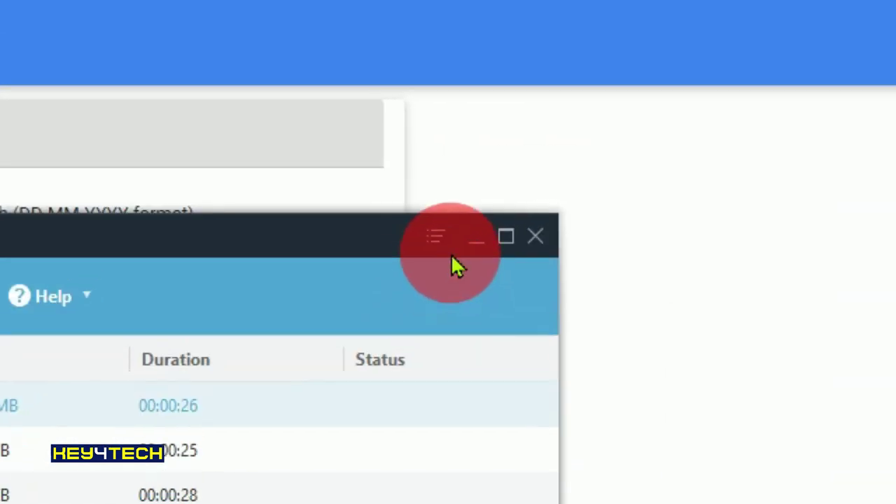
left_click(474, 235)
left_click(452, 265)
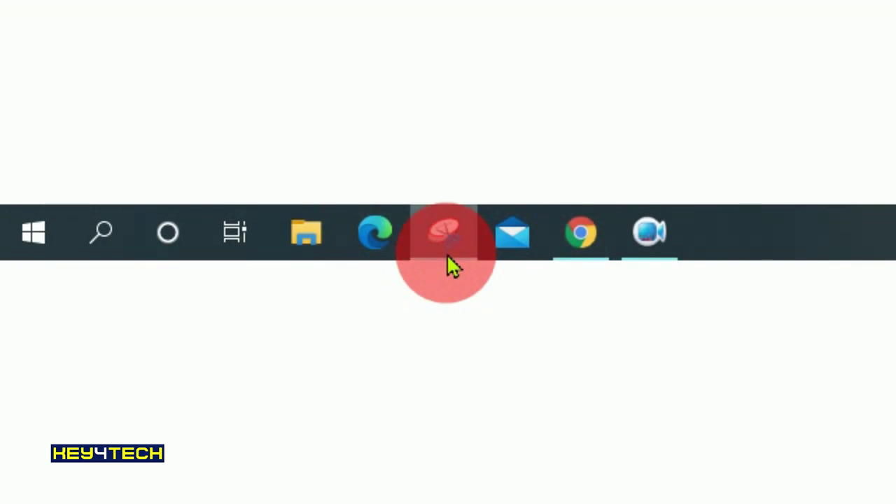
left_click(452, 264)
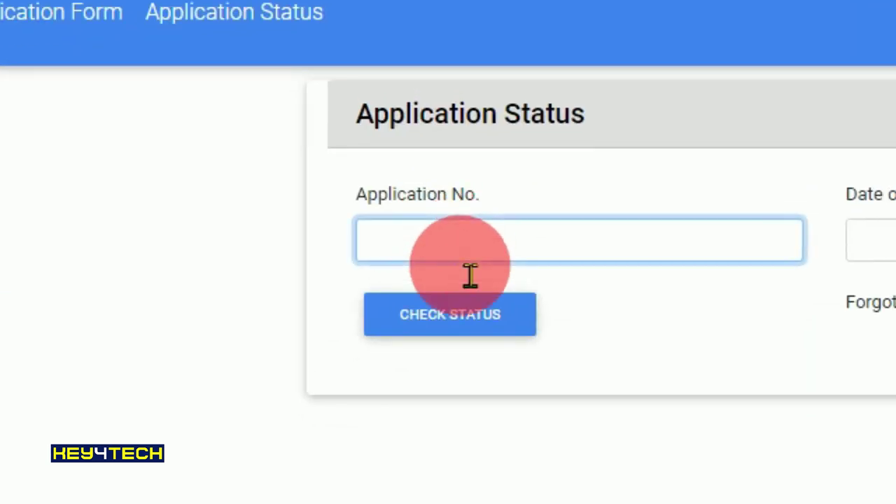
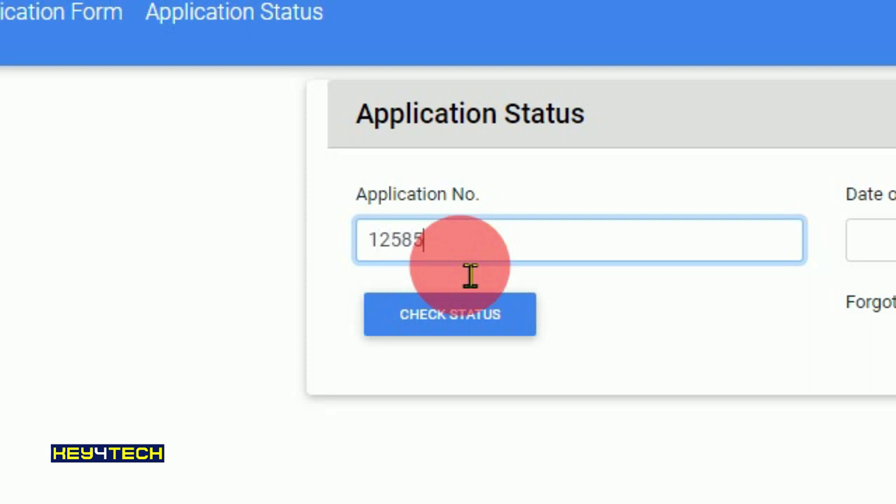
- Enter the child's date of birth in DD-MM-YYYY form and check status to reopen the application
left_click(886, 249)
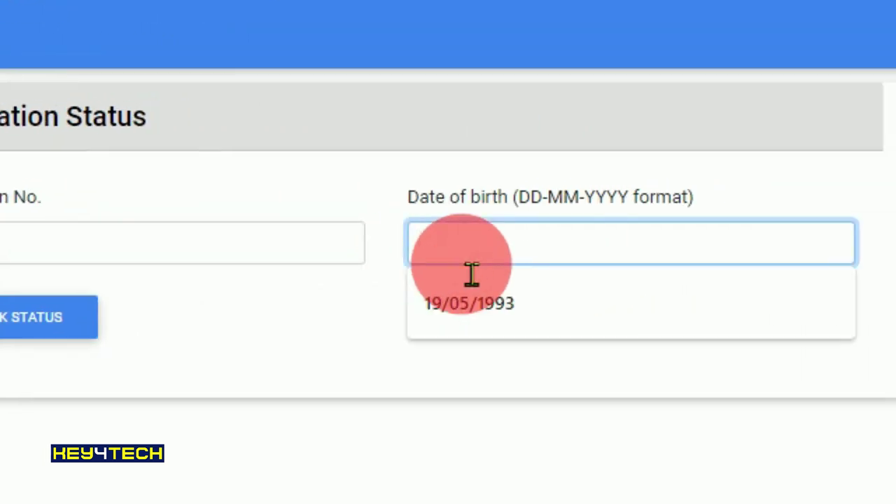
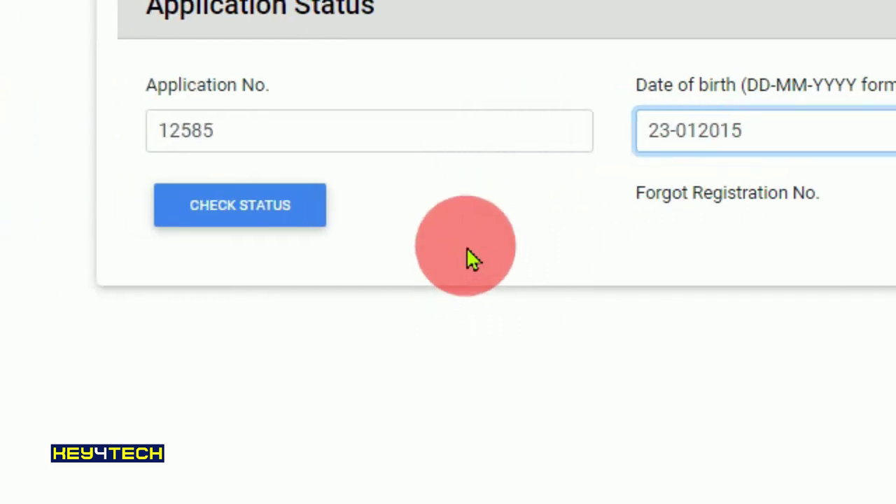
key("Left")
key("Left")
key("Left")
key("Left")
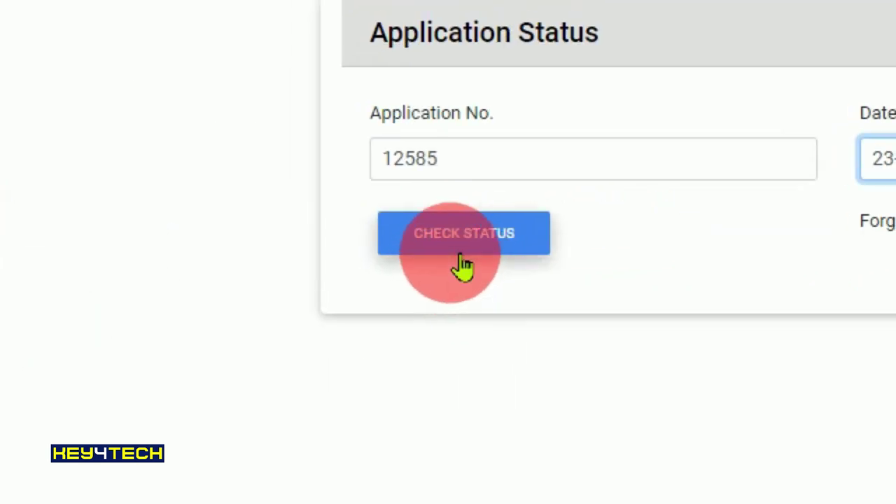
left_click(462, 265)
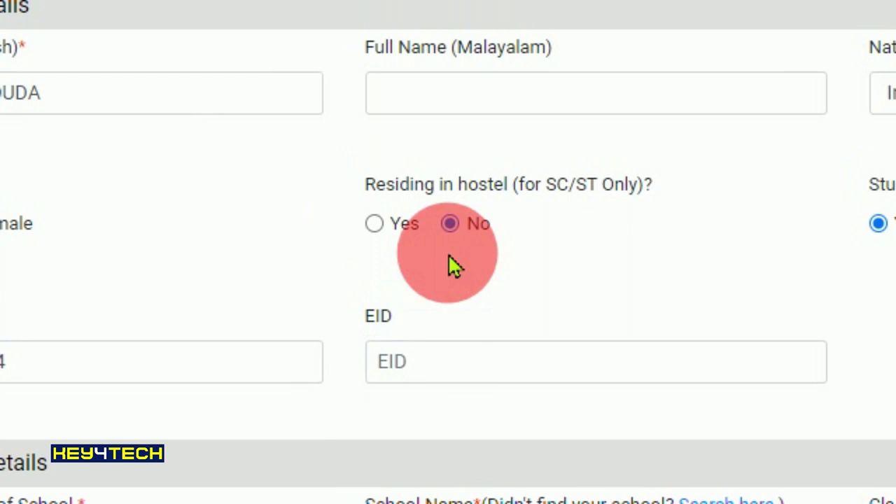
- Save the personal details and continue to the address section
scroll(383, 189, "down", 5)
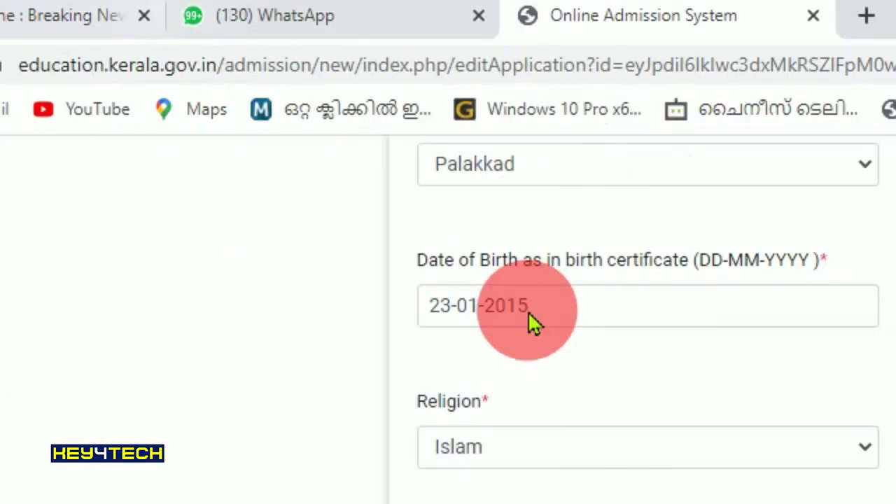
scroll(446, 238, "down", 10)
left_click(472, 156)
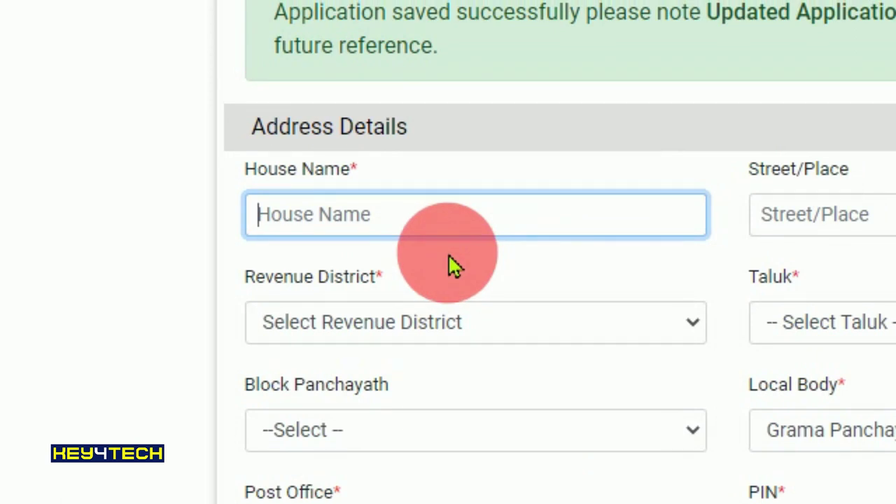
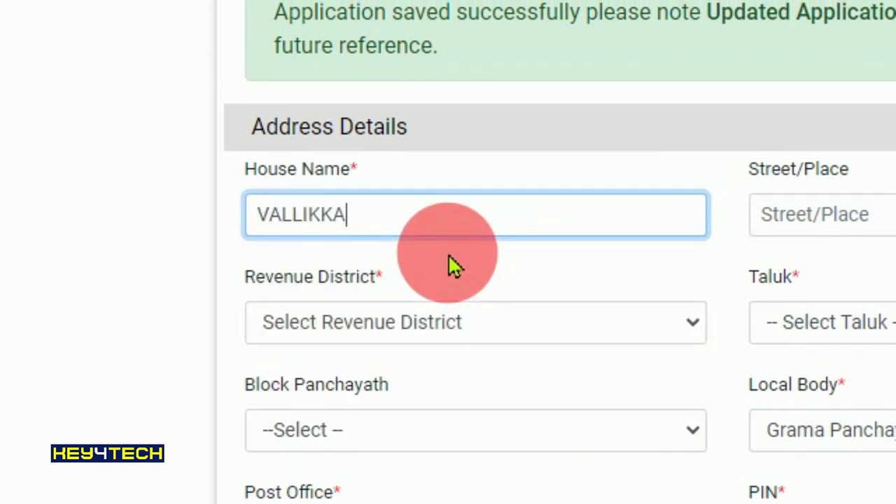
- Enter the house name and street, and select Palakkad as revenue district and district panchayath
left_click(869, 230)
left_click(476, 322)
left_click(388, 503)
left_click(895, 322)
left_click(454, 251)
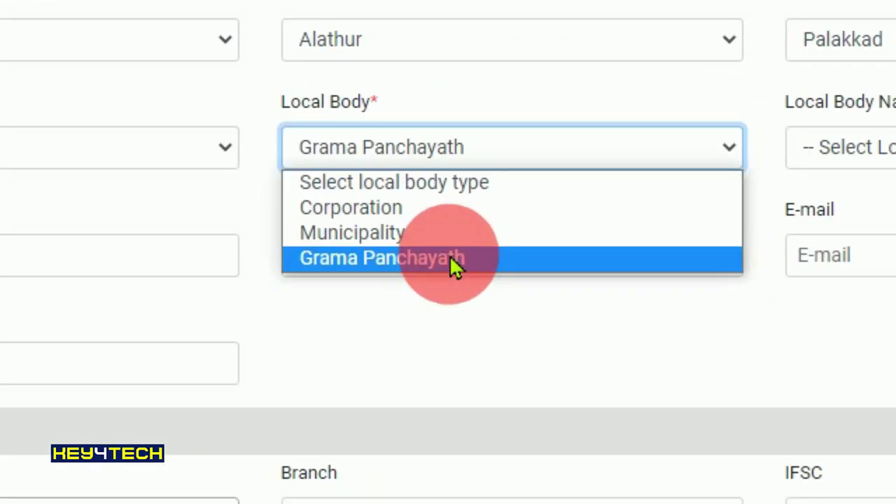
- Choose the local body, accept the suggested post office, and enter the PIN code and phone number
left_click(718, 309)
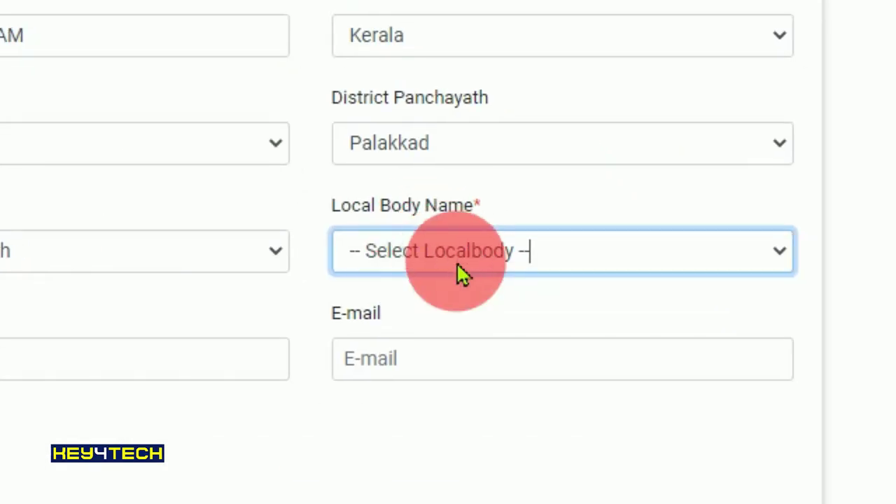
left_click(100, 251)
left_click(531, 251)
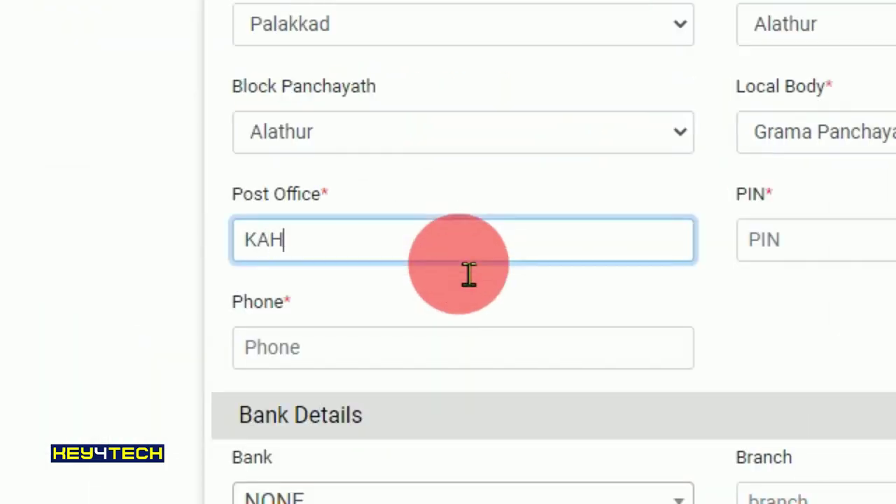
left_click(813, 240)
type("678543")
left_click(462, 347)
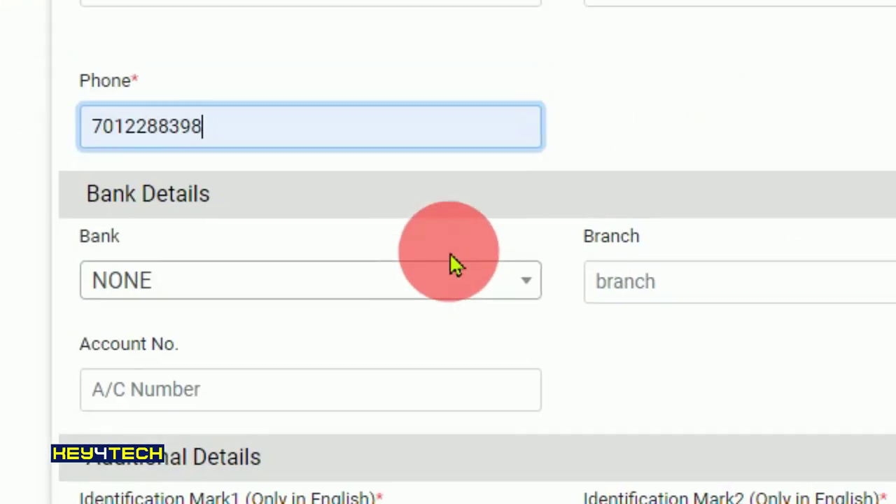
- Enter a mole on the neck as identification mark, choose English medium, and save to preview
scroll(454, 265, "down", 4)
left_click(405, 275)
type("NLA")
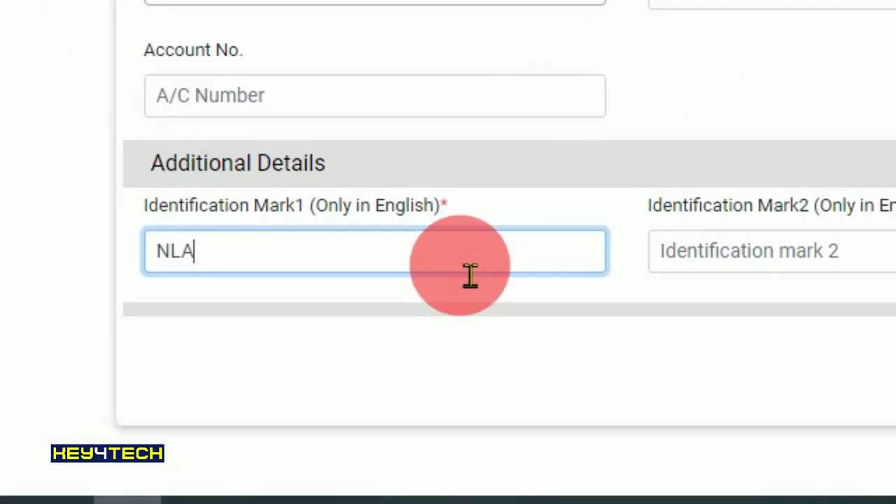
type("CK MOLE N")
key("BackSpace")
type("ON NECK")
key("Tab")
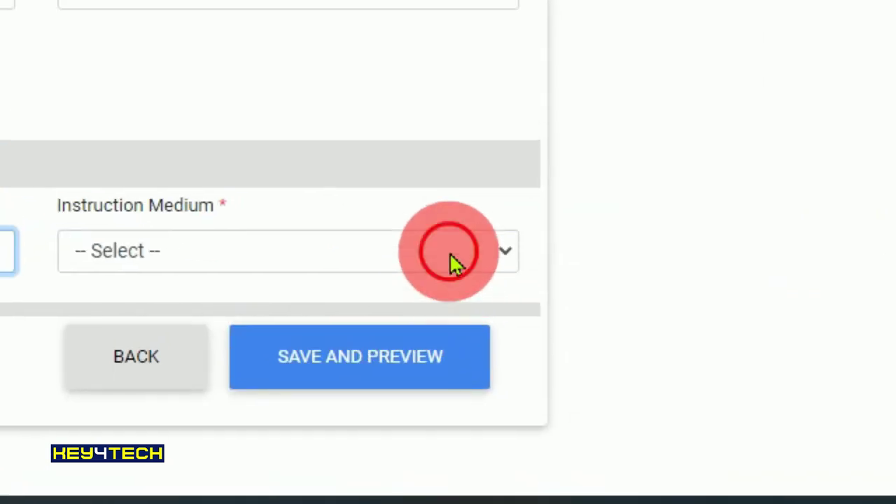
left_click(453, 262)
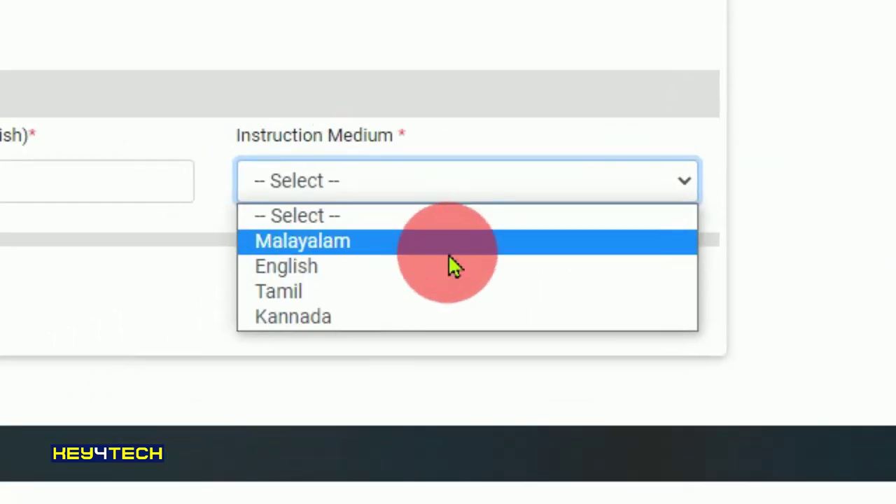
left_click(441, 272)
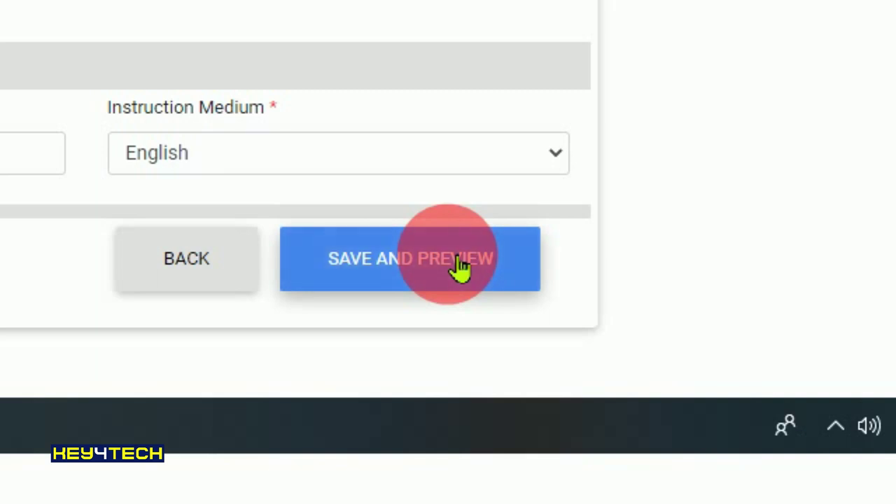
left_click(472, 266)
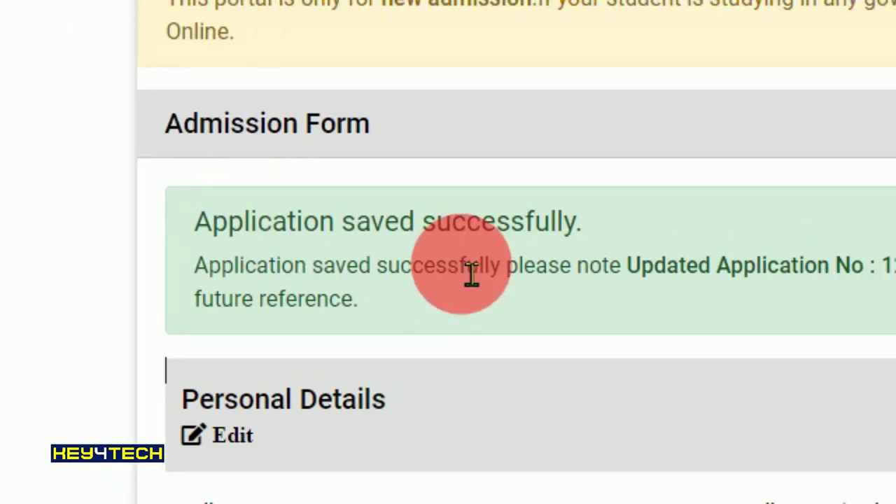
- Review the saved application preview and tick the declaration that all particulars are true
scroll(462, 269, "down", 5)
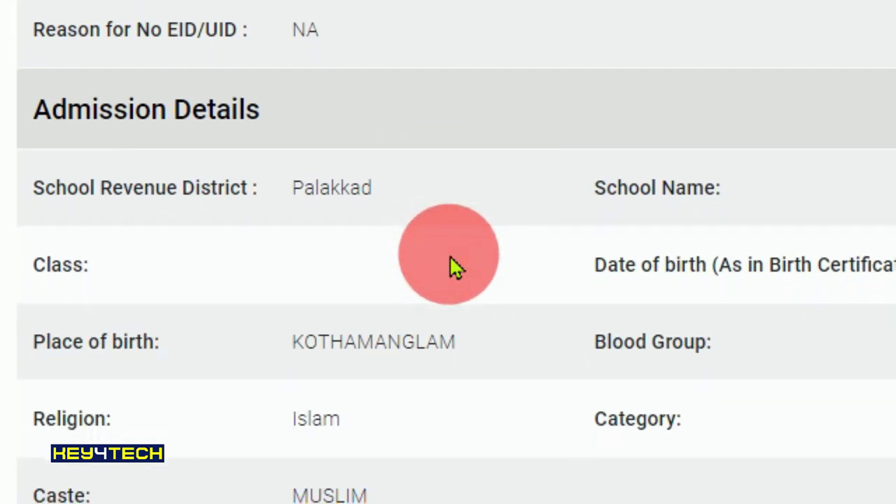
scroll(454, 267, "down", 3)
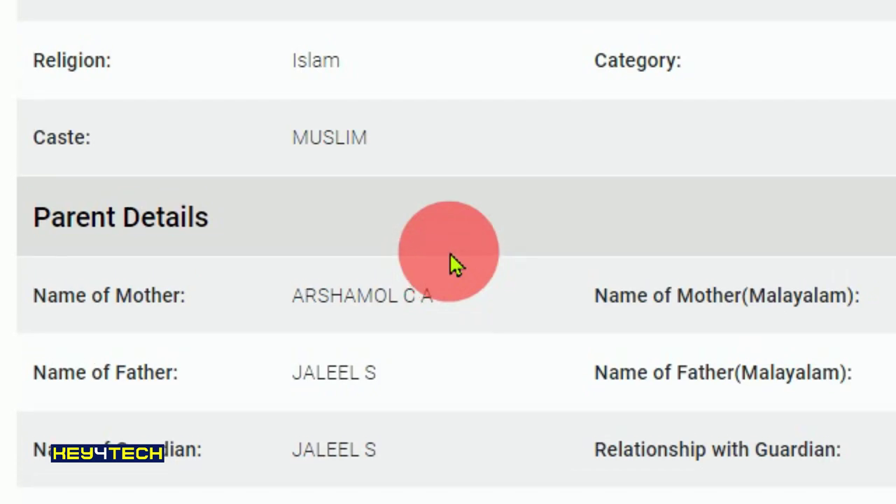
scroll(454, 265, "down", 3)
scroll(454, 265, "down", 3)
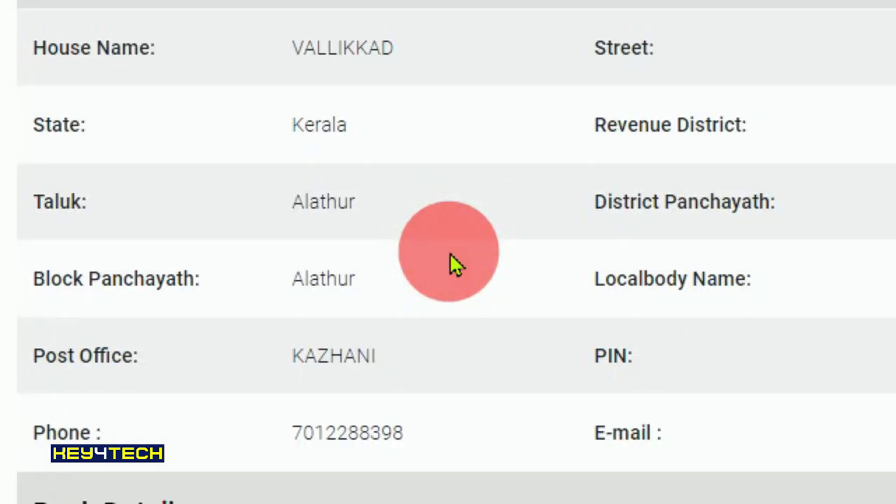
scroll(454, 265, "down", 4)
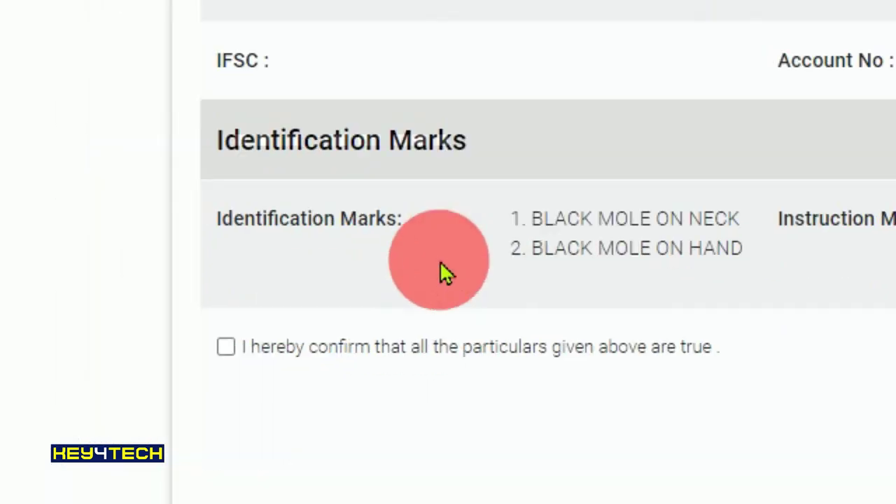
left_click(226, 347)
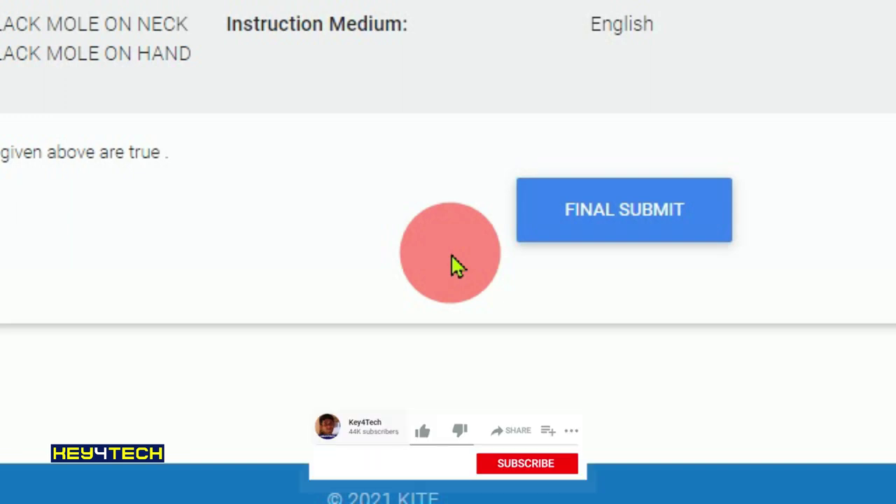
- Scroll through the preview to recheck the address and contact details before final submission
scroll(455, 266, "up", 5)
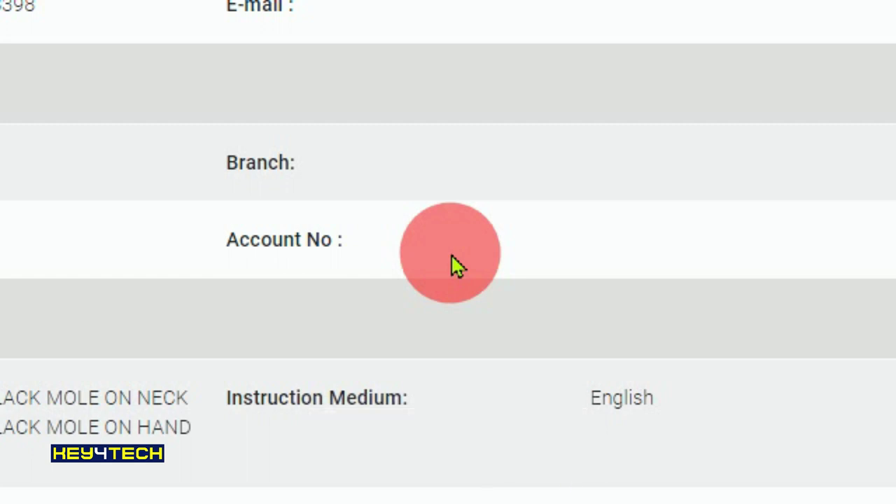
scroll(455, 266, "down", 5)
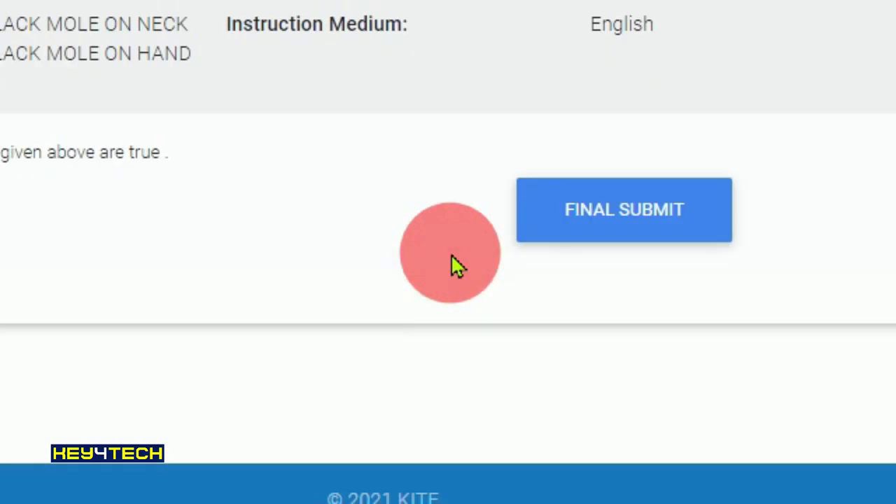
scroll(456, 267, "up", 8)
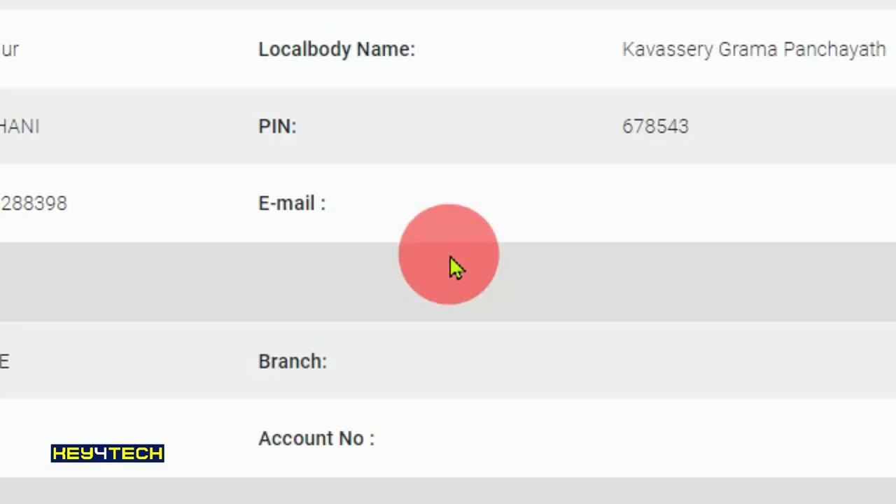
scroll(455, 266, "up", 5)
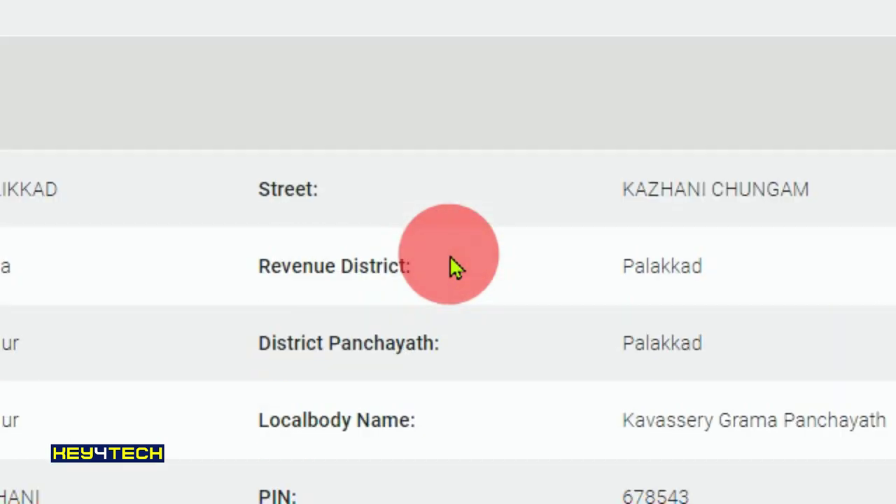